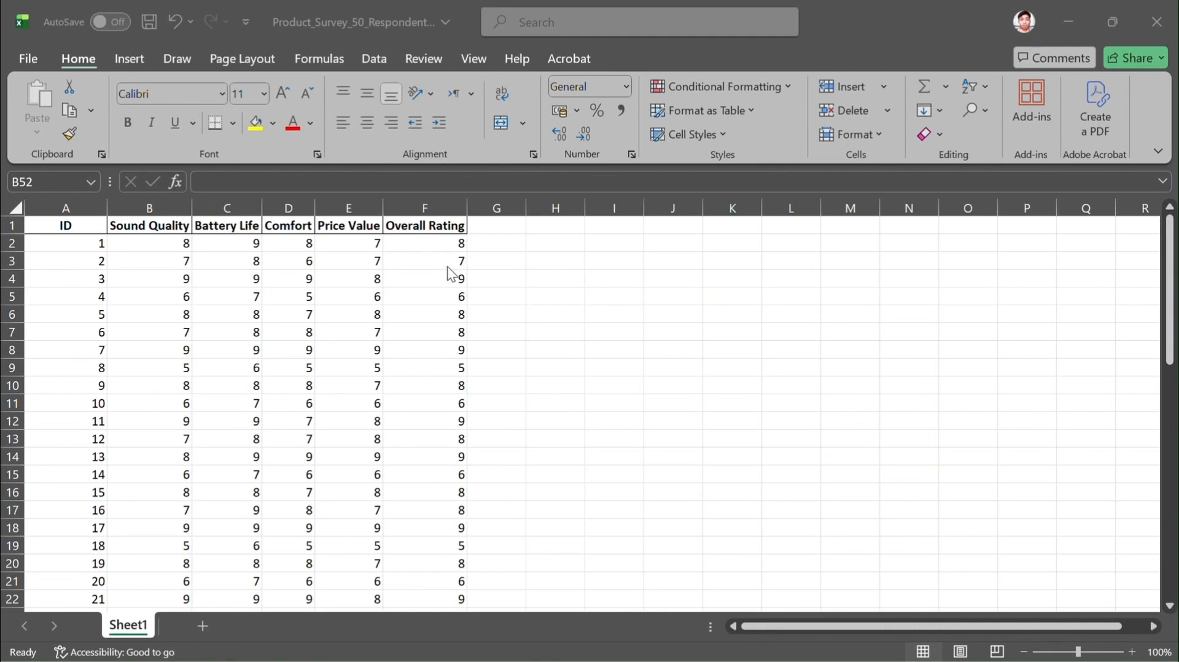
# Calculate the mean of the Sound Quality ratings in cell B52 with the formula =AVERAGE(B2:B51)
pyautogui.scroll(-13, 456, 268)
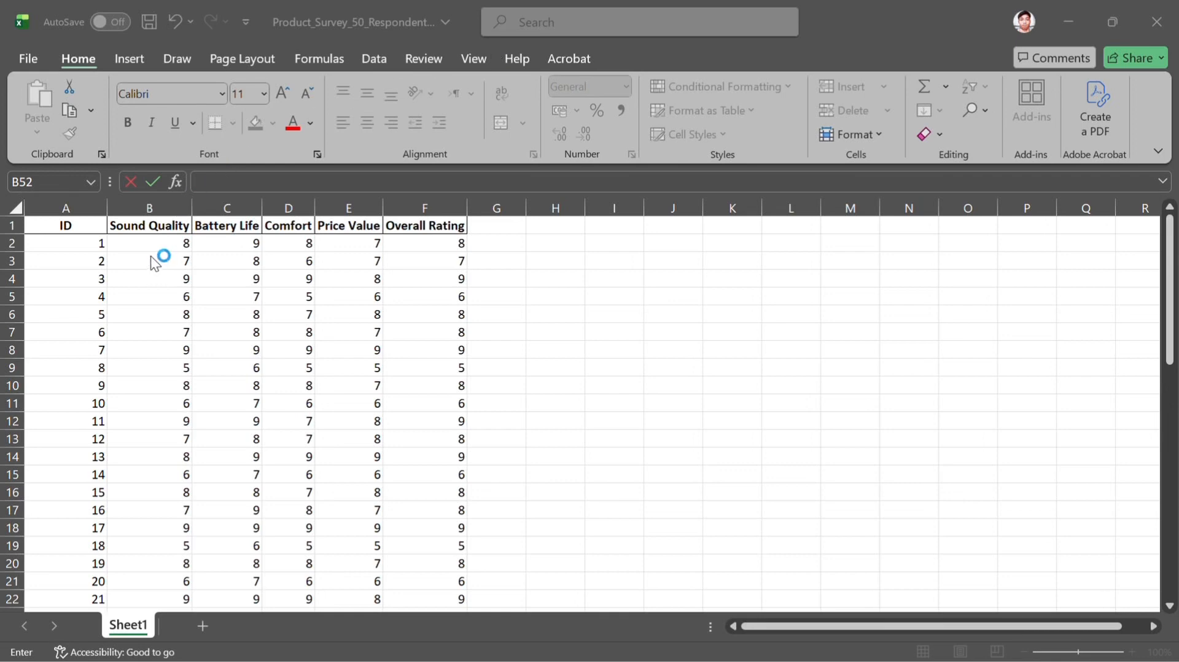
pyautogui.scroll(-13, 150, 256)
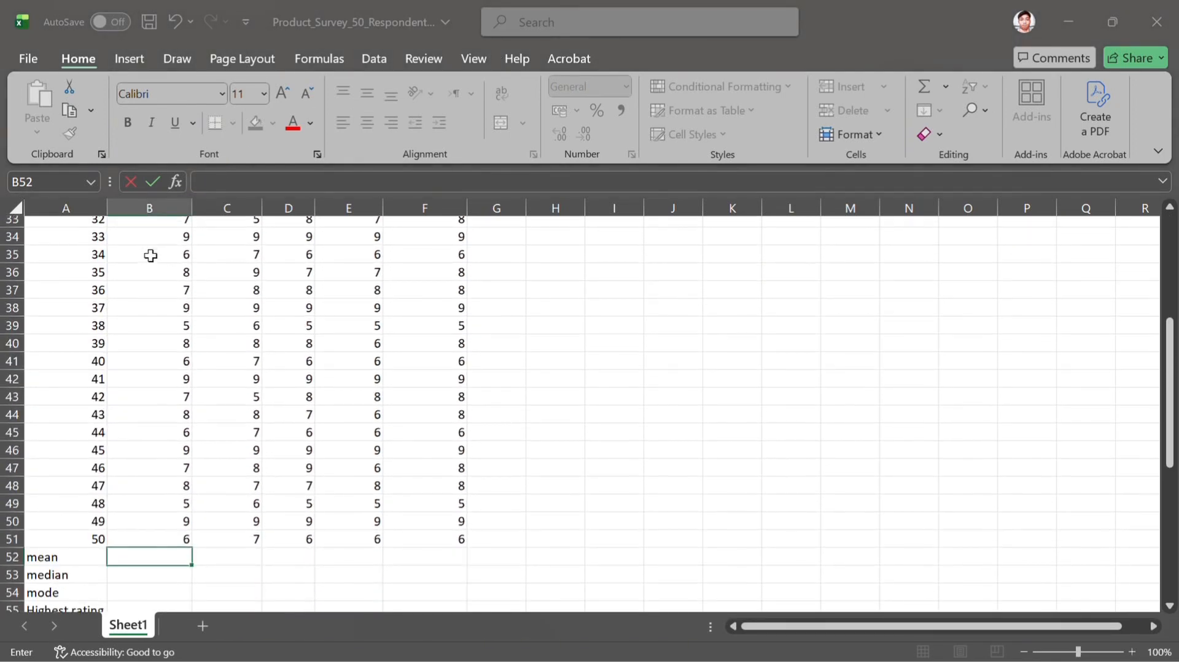
pyautogui.click(148, 421)
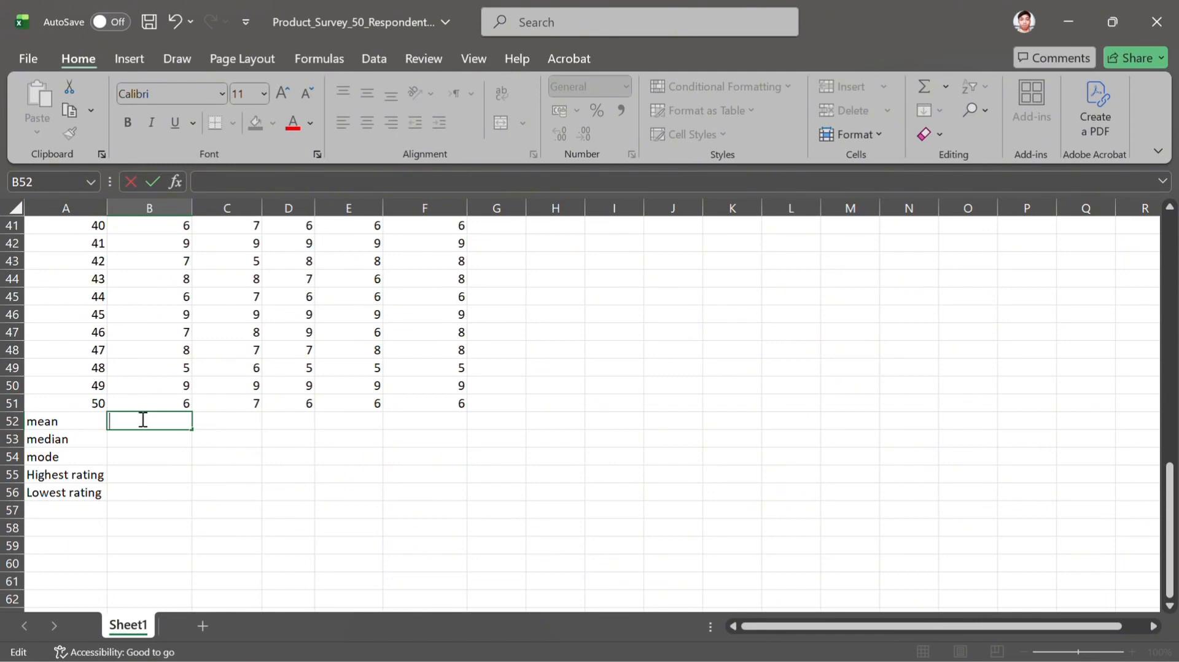
pyautogui.write('=')
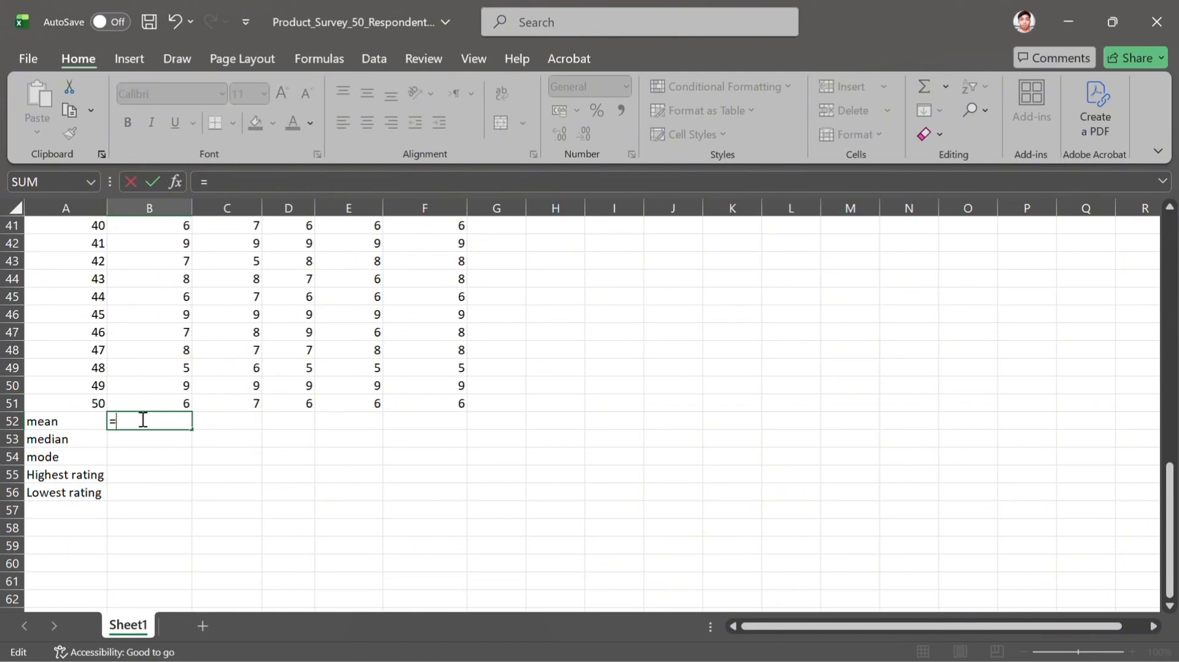
pyautogui.write('average')
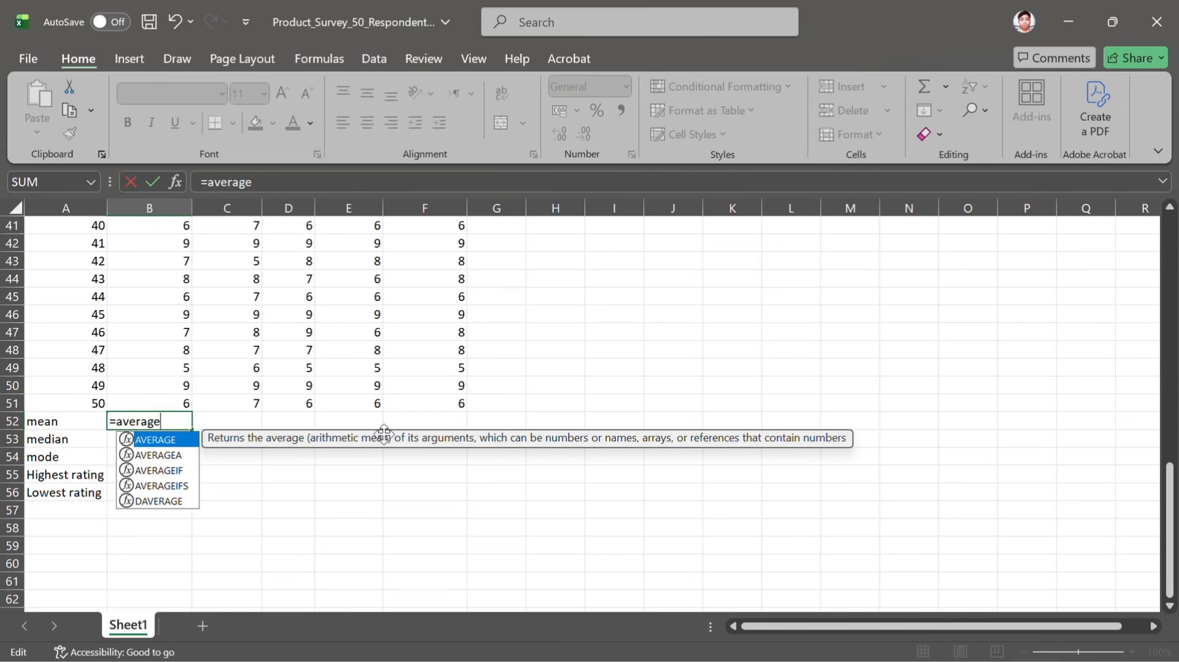
pyautogui.write('(')
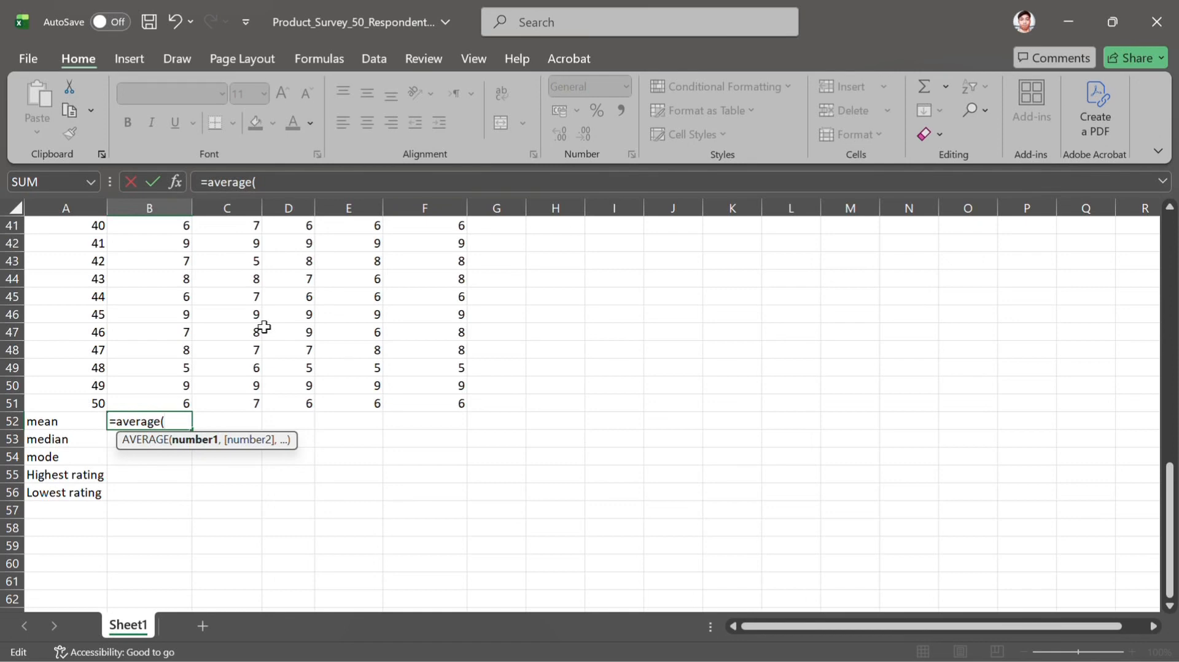
pyautogui.scroll(11, 265, 327)
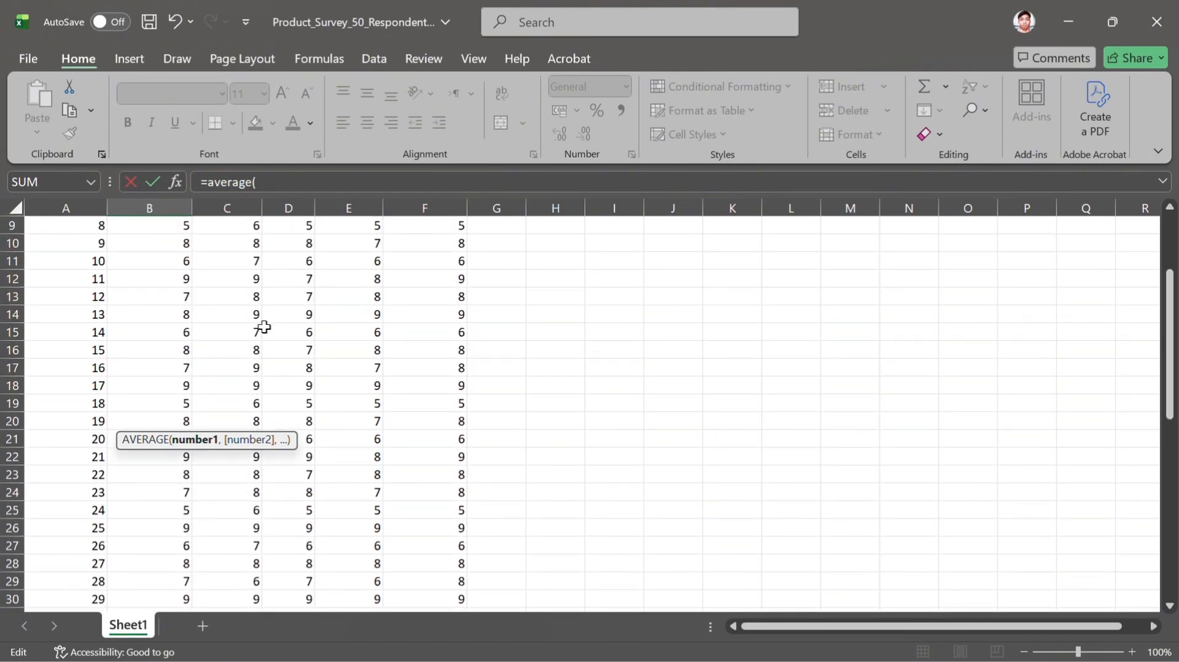
pyautogui.scroll(3, 265, 327)
pyautogui.click(167, 244)
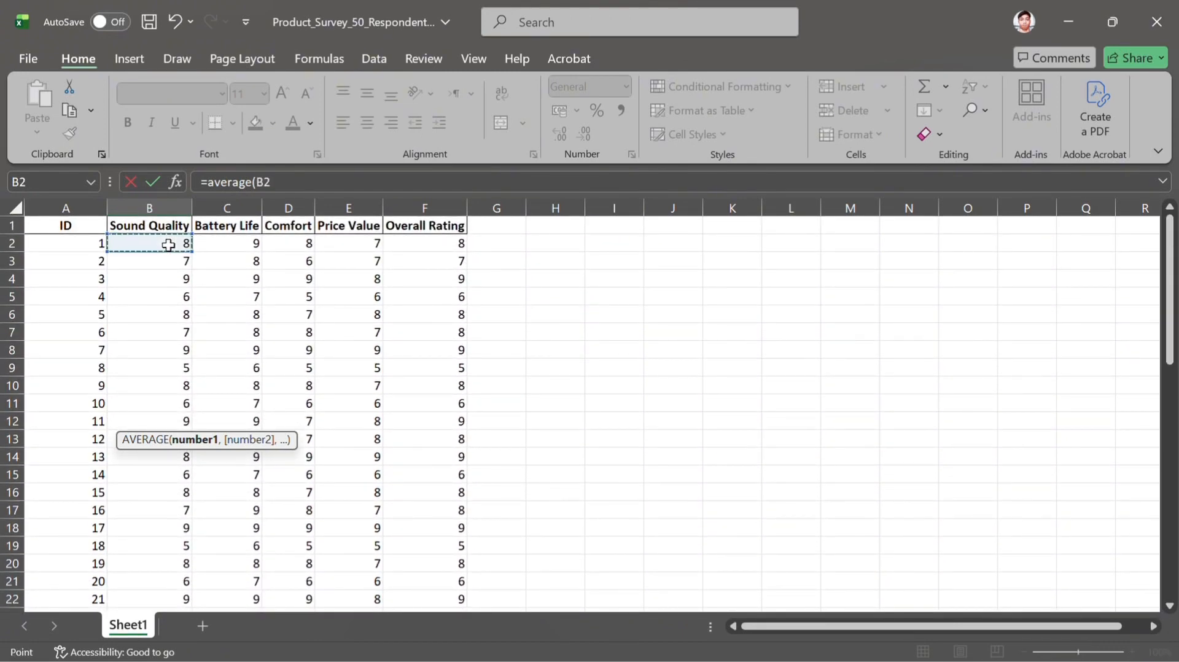
pyautogui.scroll(-7, 171, 452)
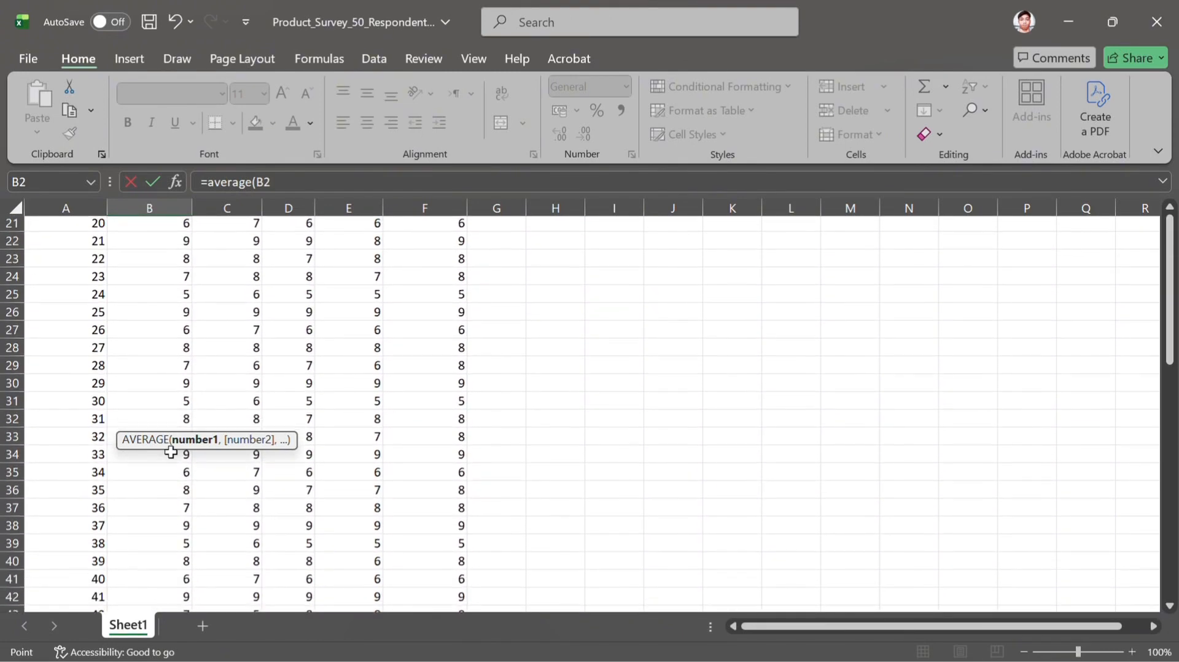
pyautogui.scroll(-5, 171, 452)
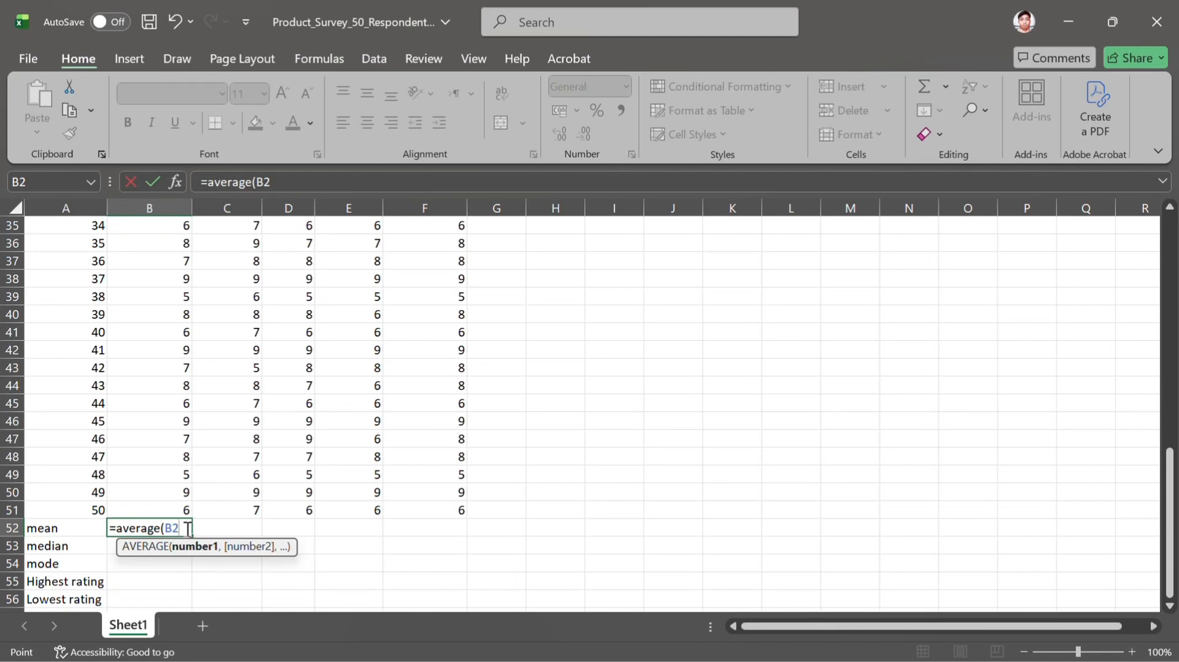
pyautogui.press('F8')
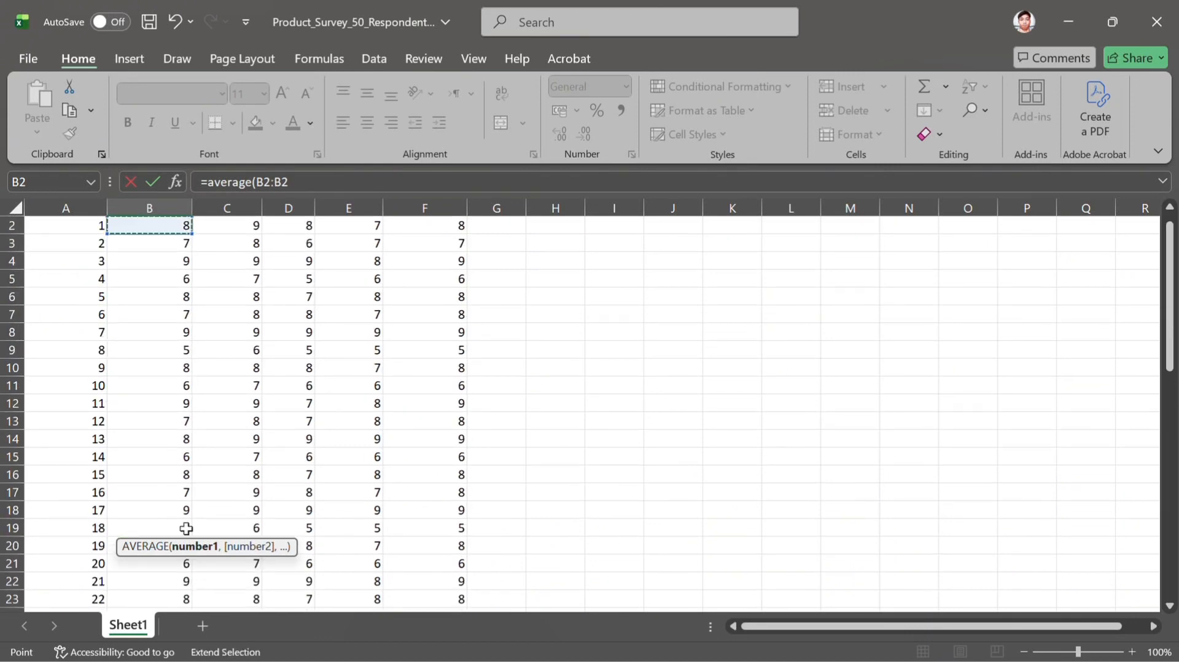
pyautogui.scroll(-8, 186, 528)
pyautogui.scroll(-7, 187, 529)
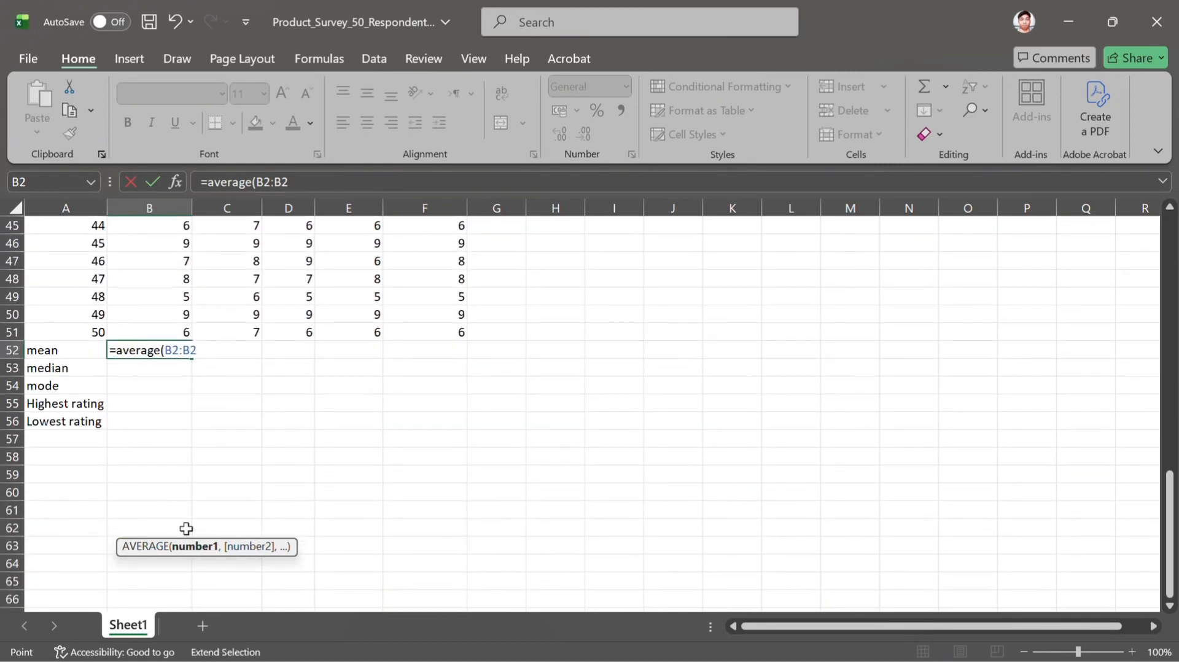
pyautogui.press('BackSpace')
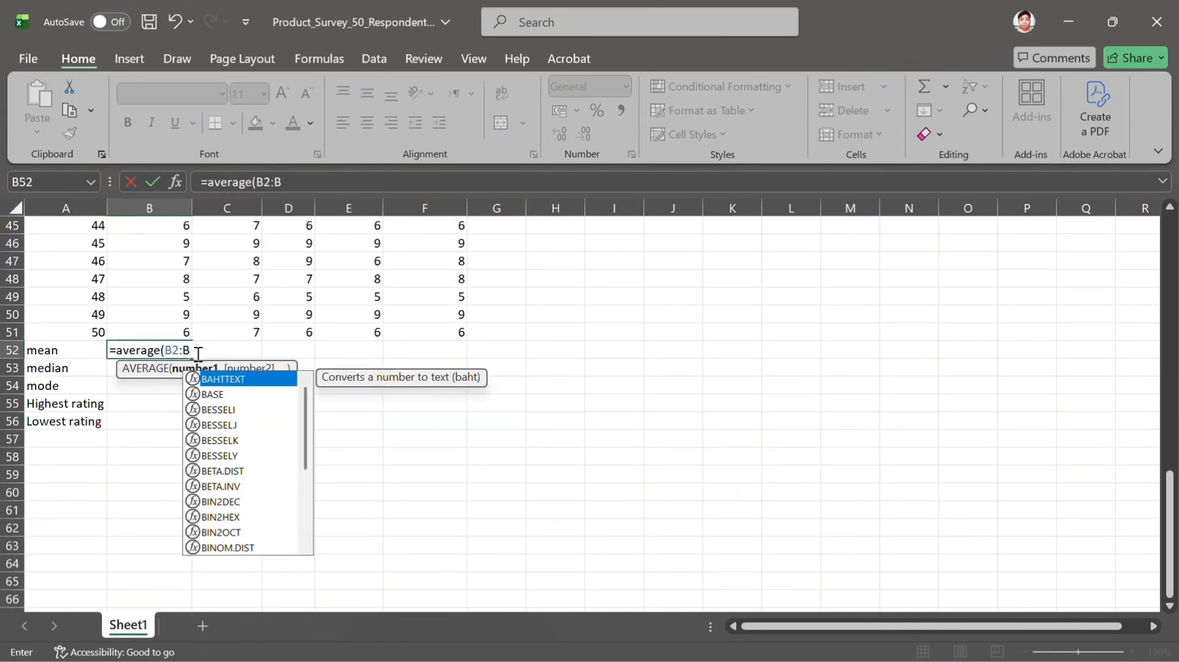
pyautogui.write('51')
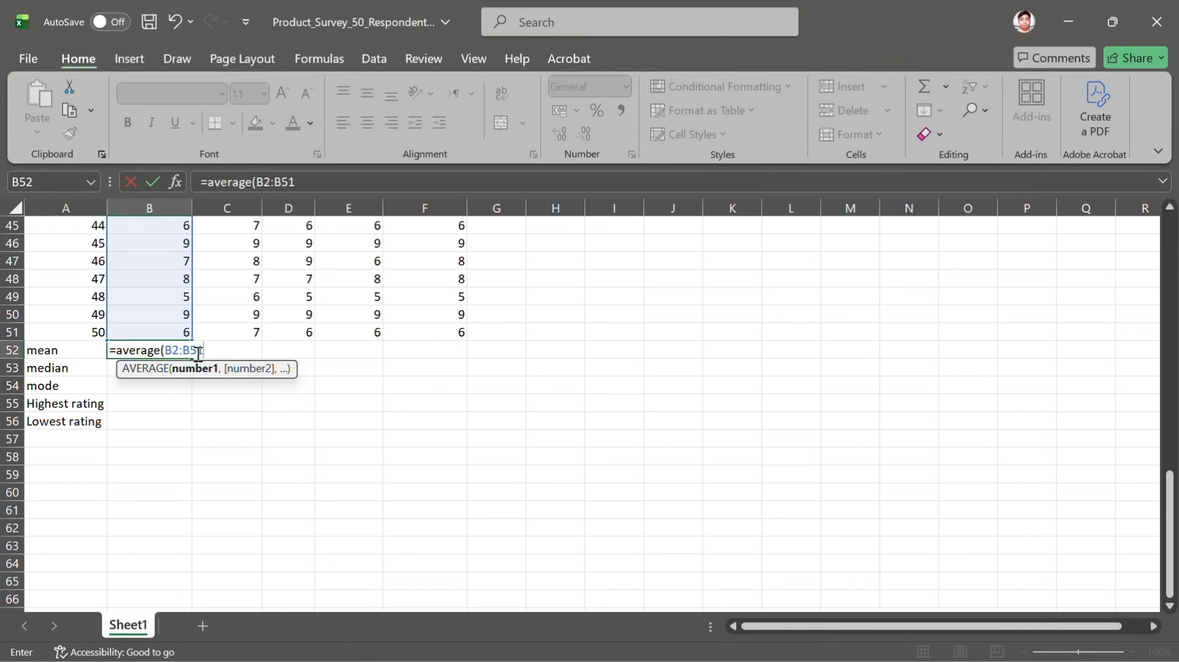
pyautogui.write(')')
pyautogui.press('Return')
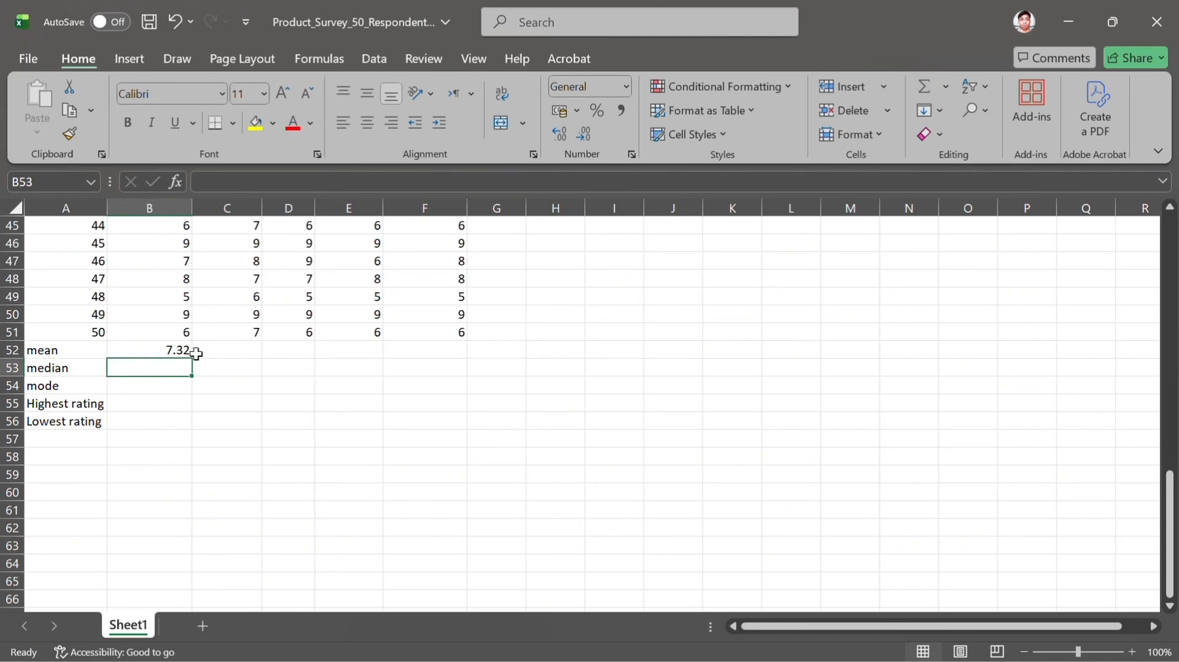
# Calculate the median of the Sound Quality ratings in cell B53 with the formula =MEDIAN(B2:B51)
pyautogui.scroll(3, 196, 354)
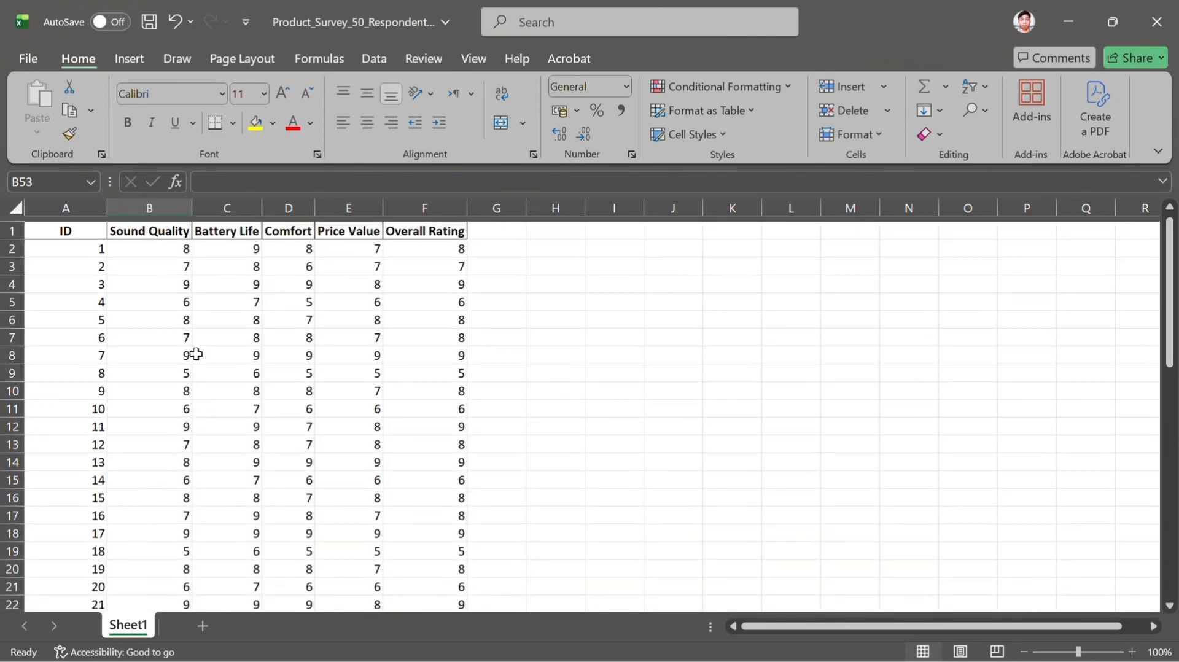
pyautogui.scroll(-17, 196, 354)
pyautogui.scroll(2, 196, 354)
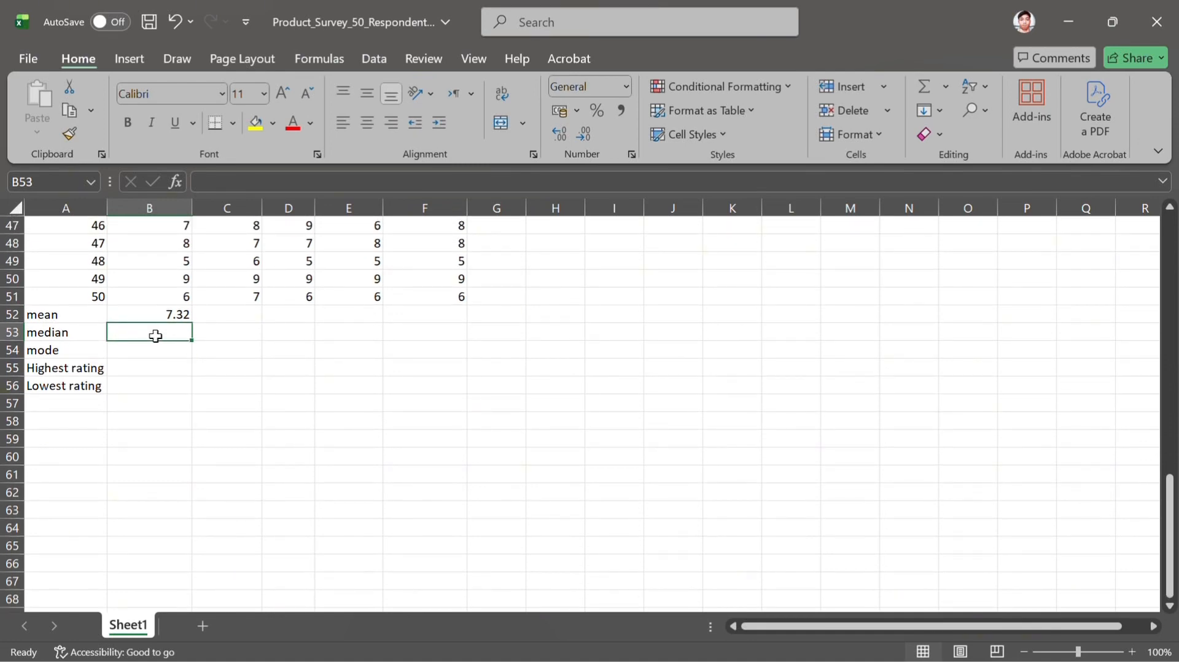
pyautogui.write('=')
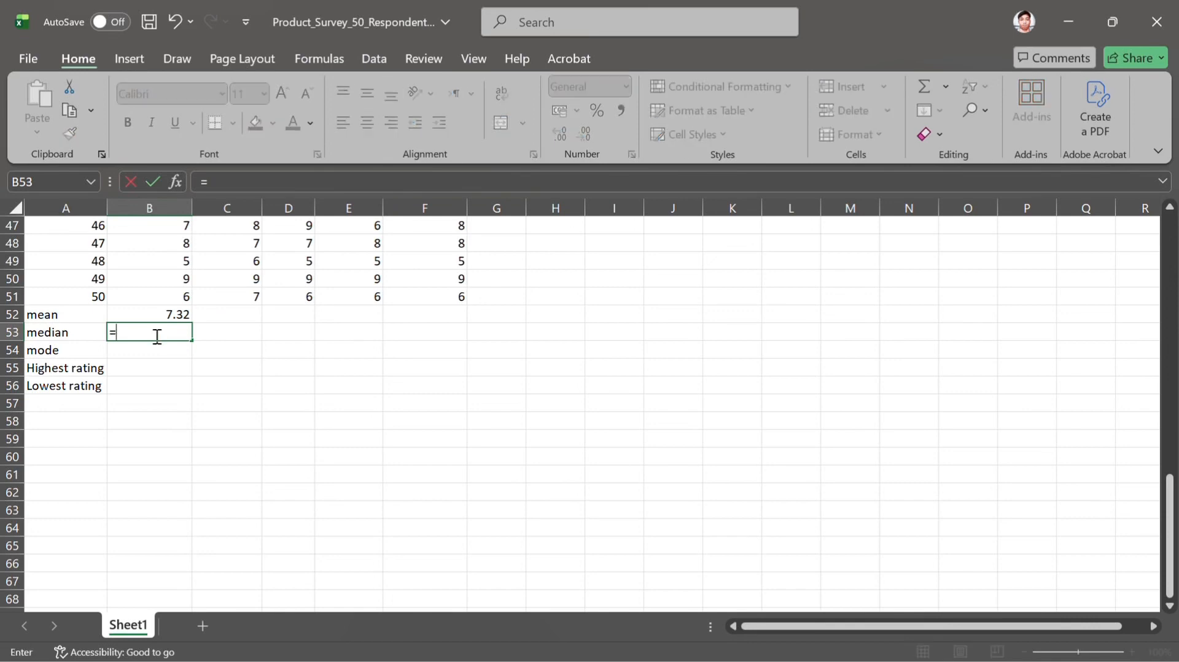
pyautogui.write('median')
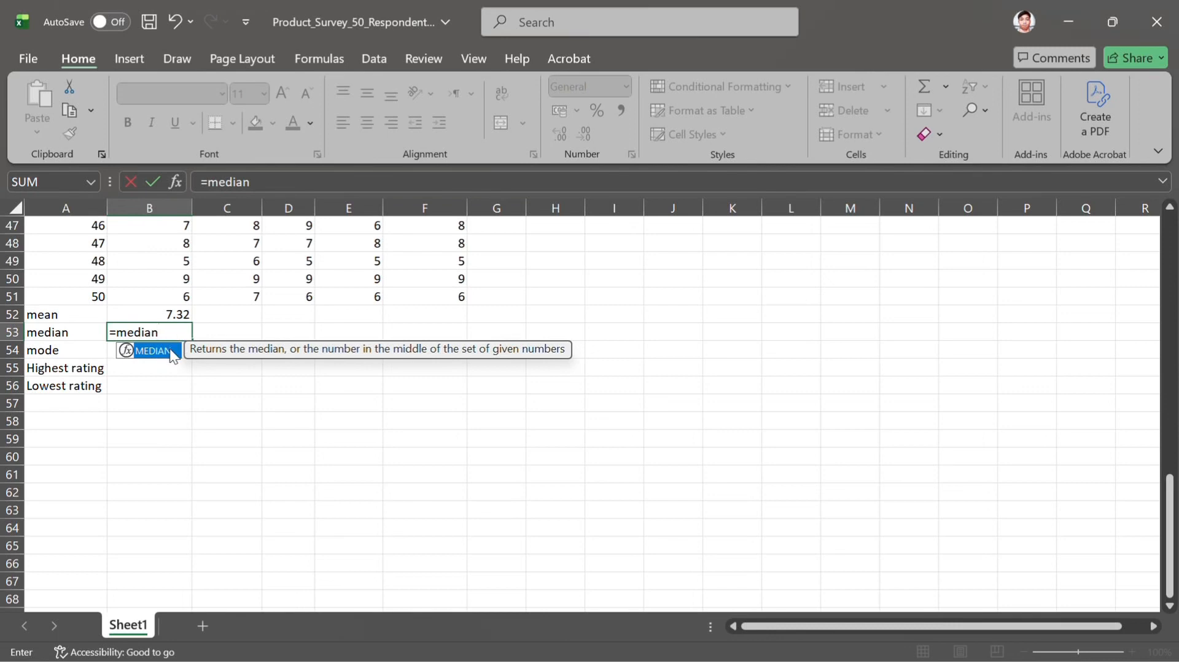
pyautogui.doubleClick(169, 351)
pyautogui.scroll(5, 182, 296)
pyautogui.scroll(11, 182, 296)
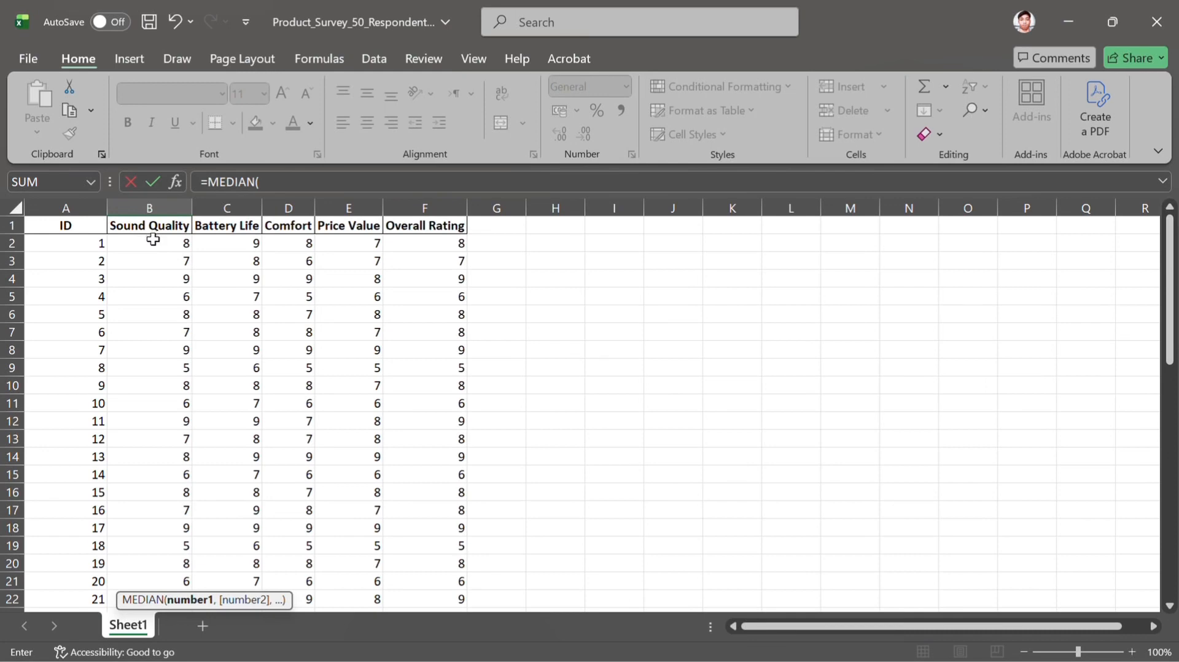
pyautogui.moveTo(154, 243); pyautogui.dragTo(169, 523)
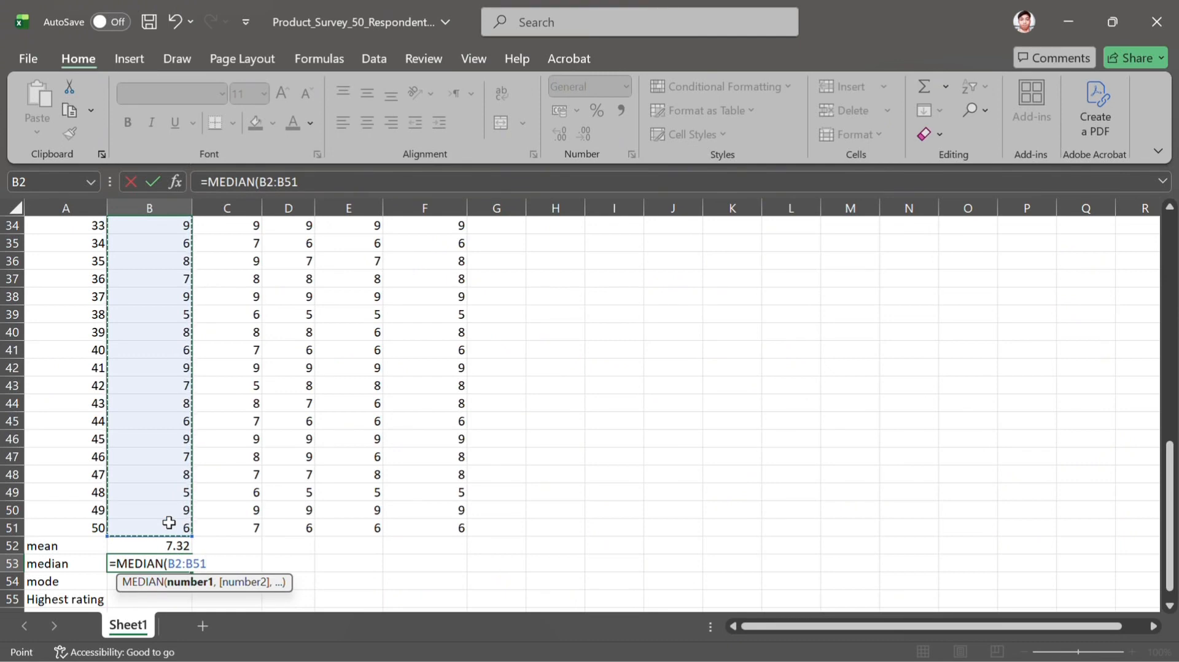
pyautogui.write(')')
pyautogui.press('Return')
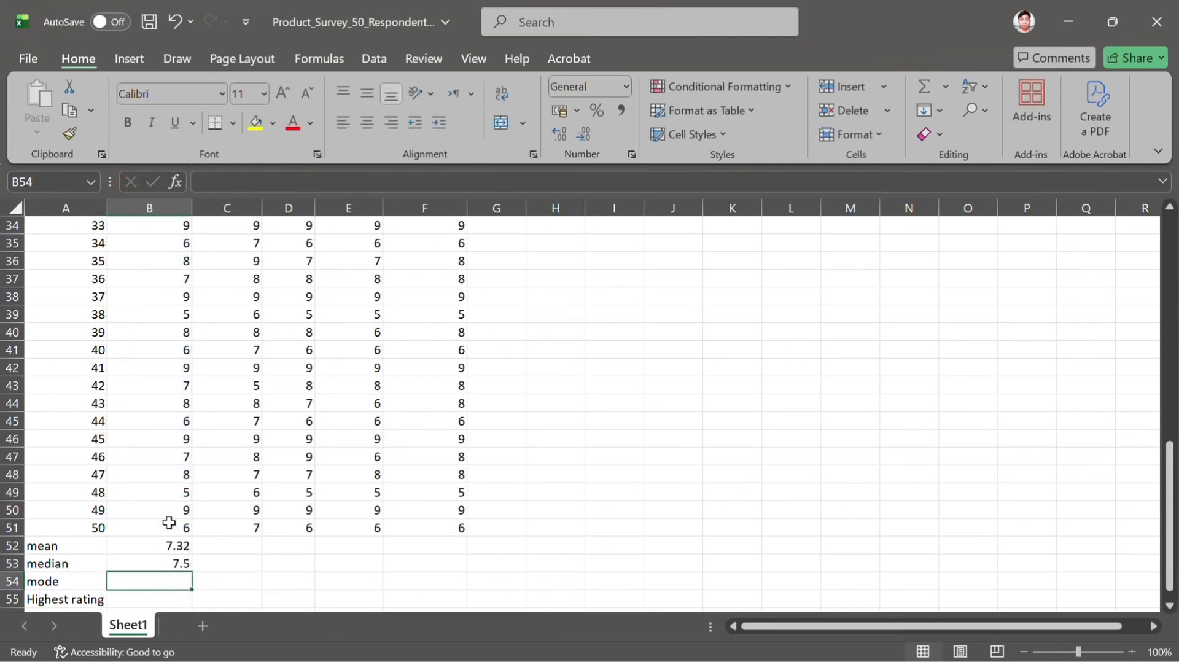
# Calculate the mode of the Sound Quality ratings in cell B54 with the formula =MODE.SNGL(B2:B51)
pyautogui.scroll(-1, 169, 523)
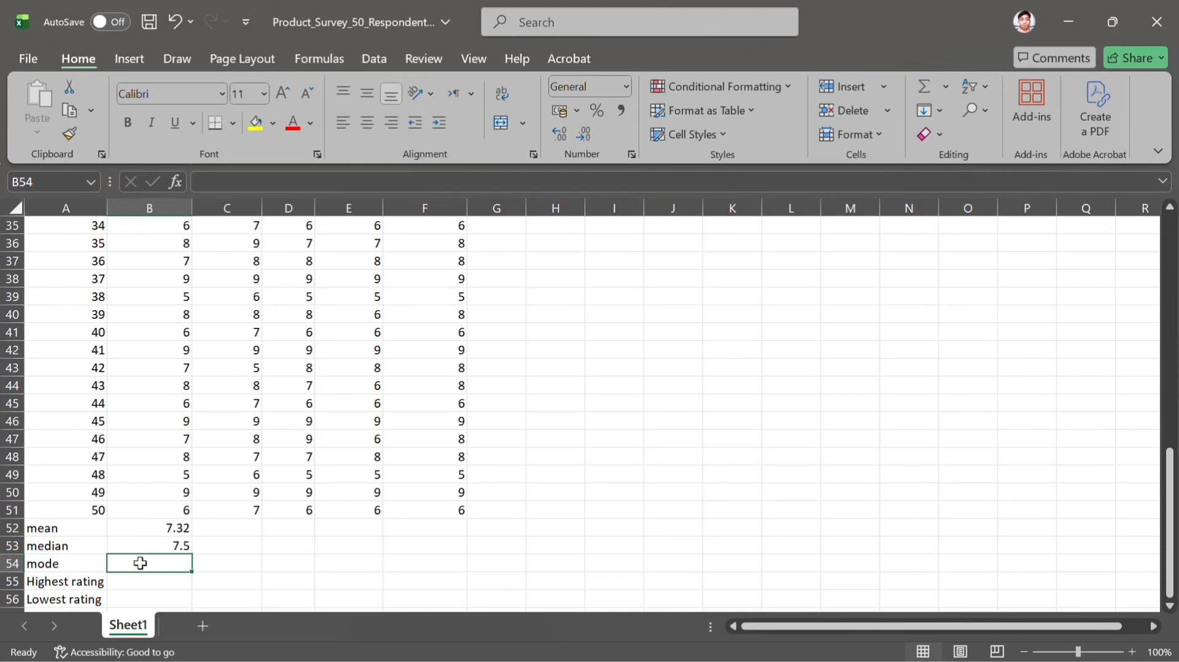
pyautogui.write('=mode')
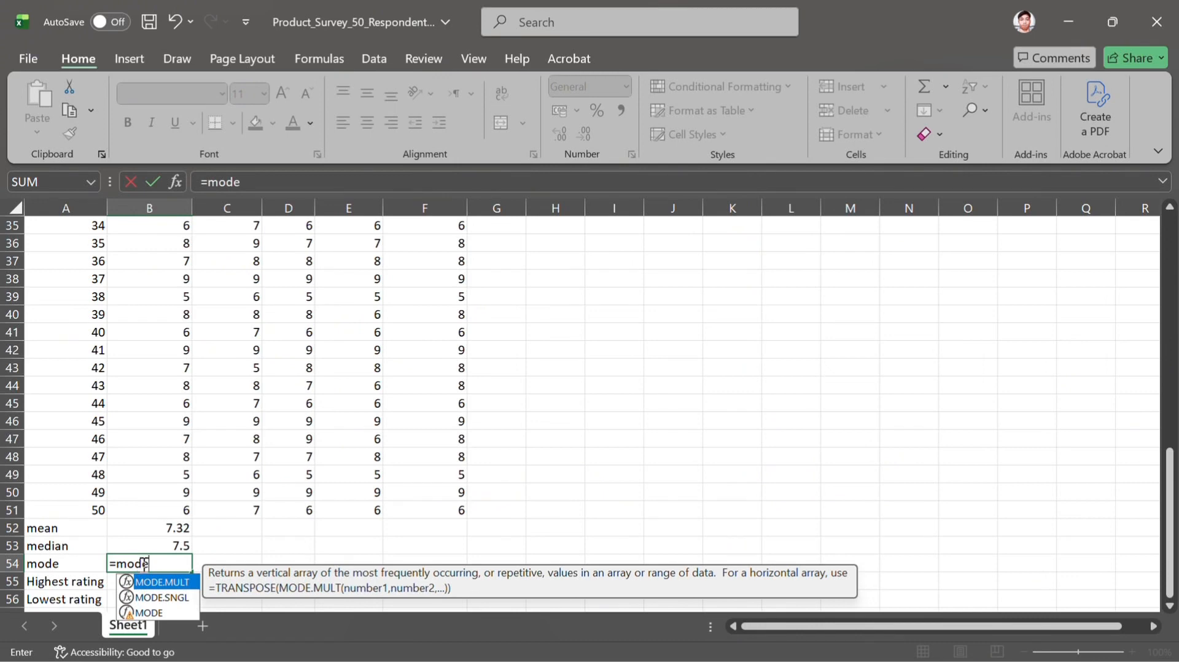
pyautogui.click(177, 598)
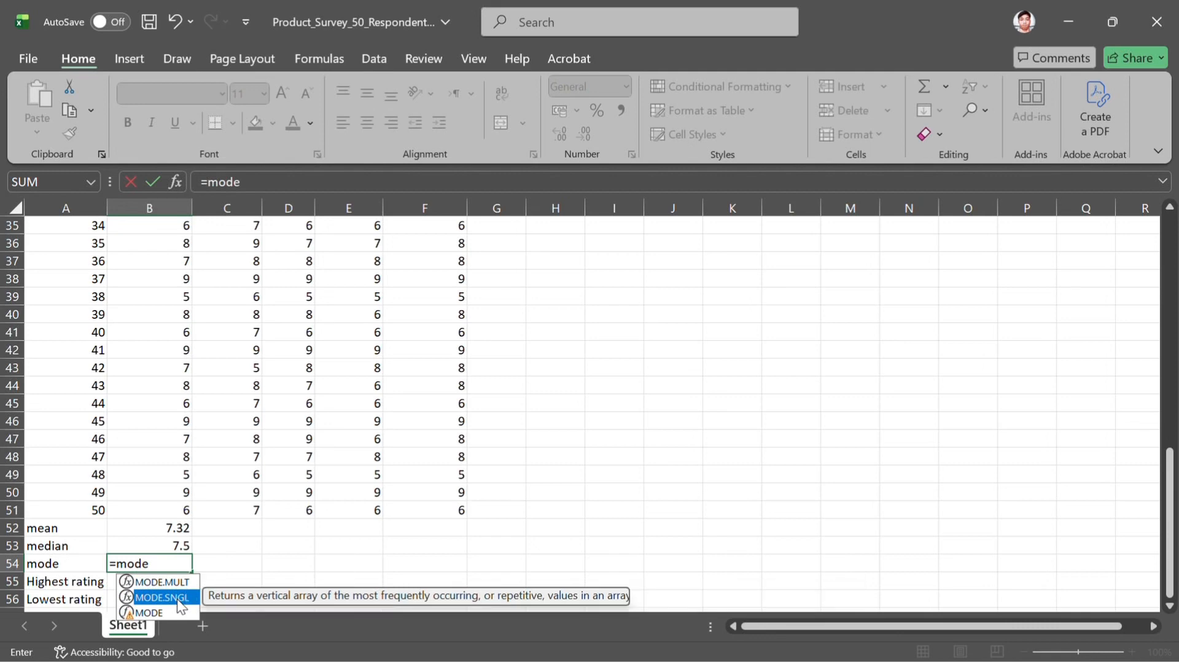
pyautogui.doubleClick(177, 599)
pyautogui.scroll(2, 161, 413)
pyautogui.scroll(9, 160, 414)
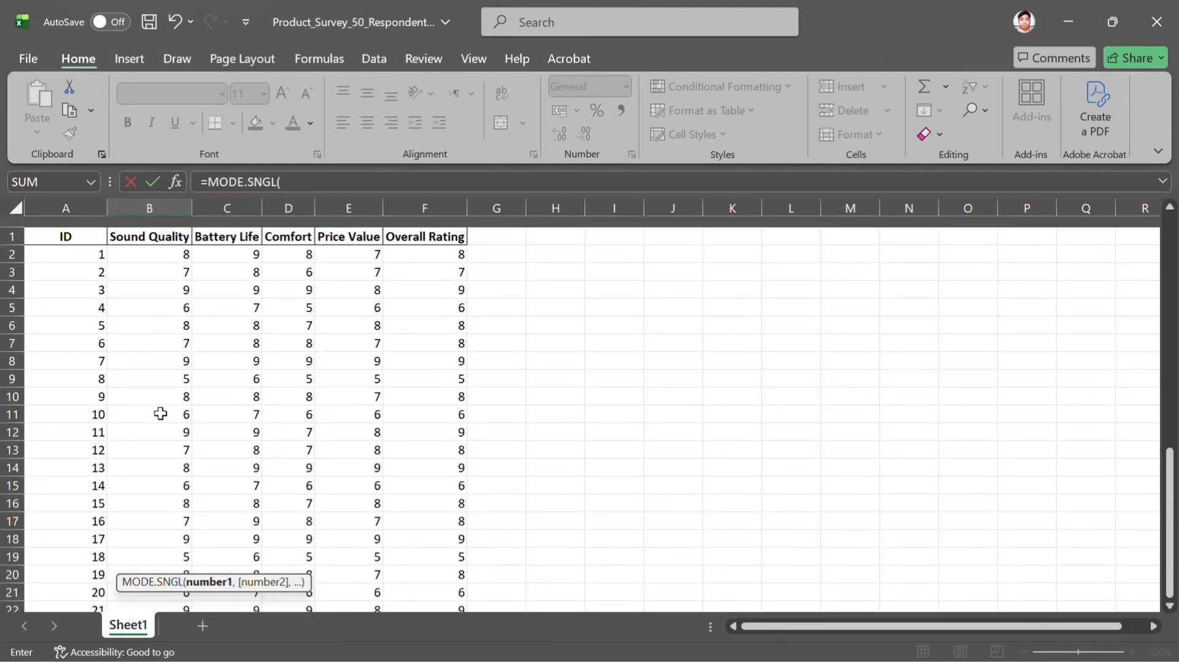
pyautogui.moveTo(150, 245); pyautogui.dragTo(175, 500)
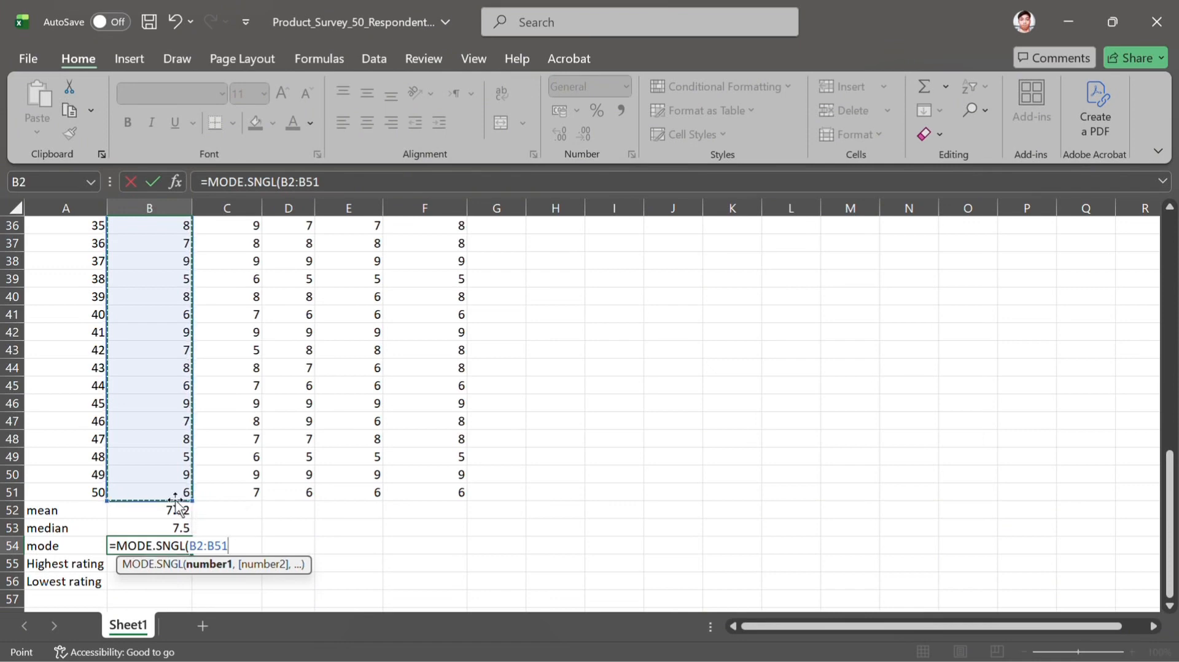
pyautogui.write(')')
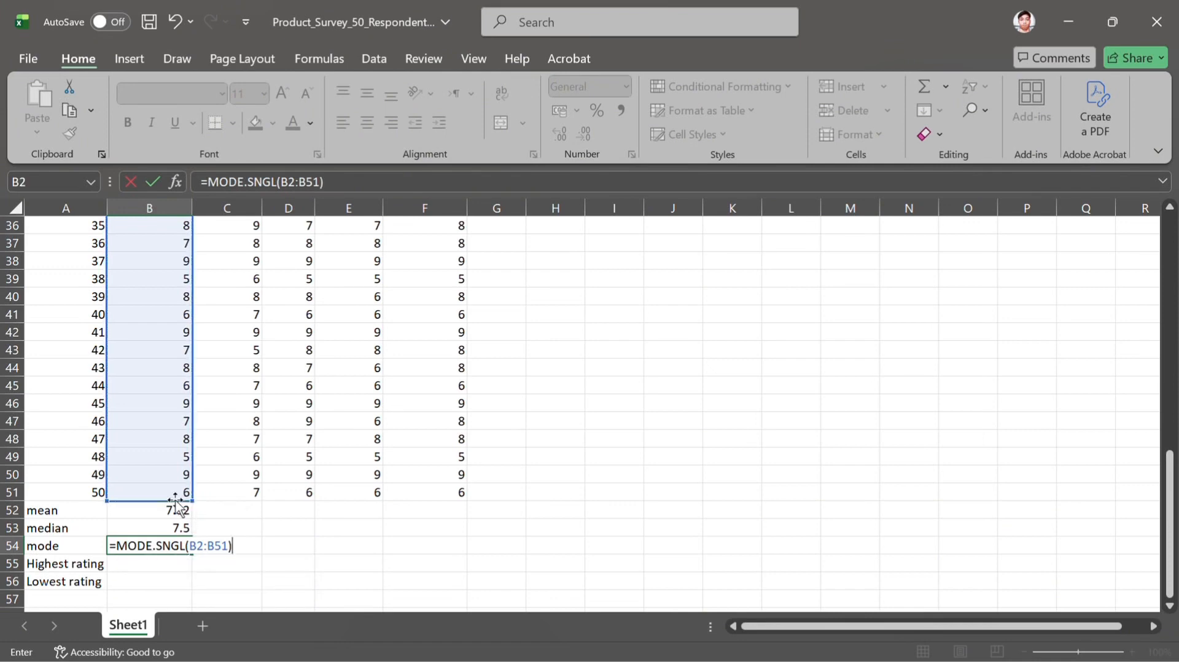
pyautogui.press('Return')
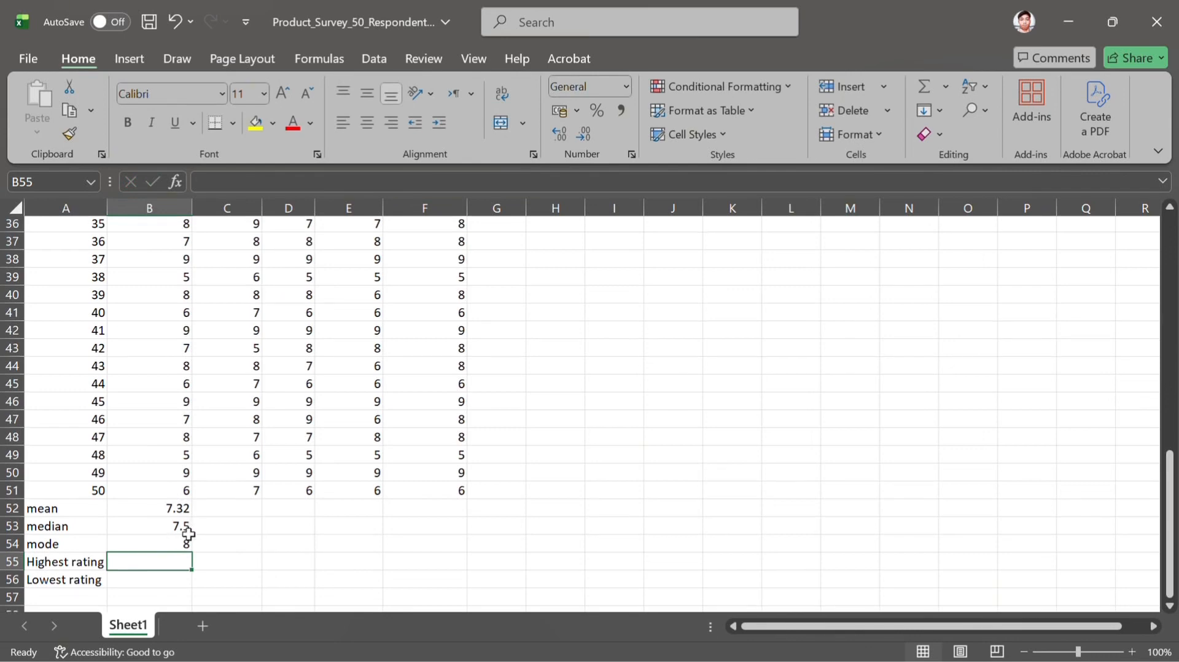
# Calculate the highest Sound Quality rating in cell B55 with the formula =MAX(B2:B51)
pyautogui.scroll(-1, 188, 532)
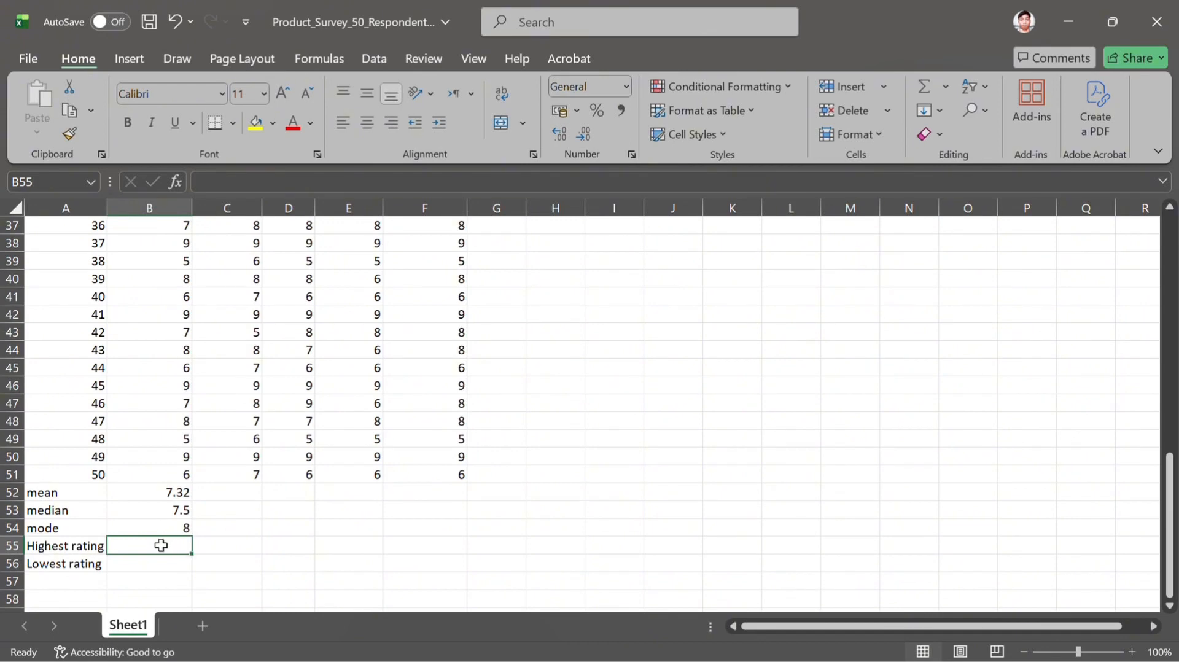
pyautogui.write('=')
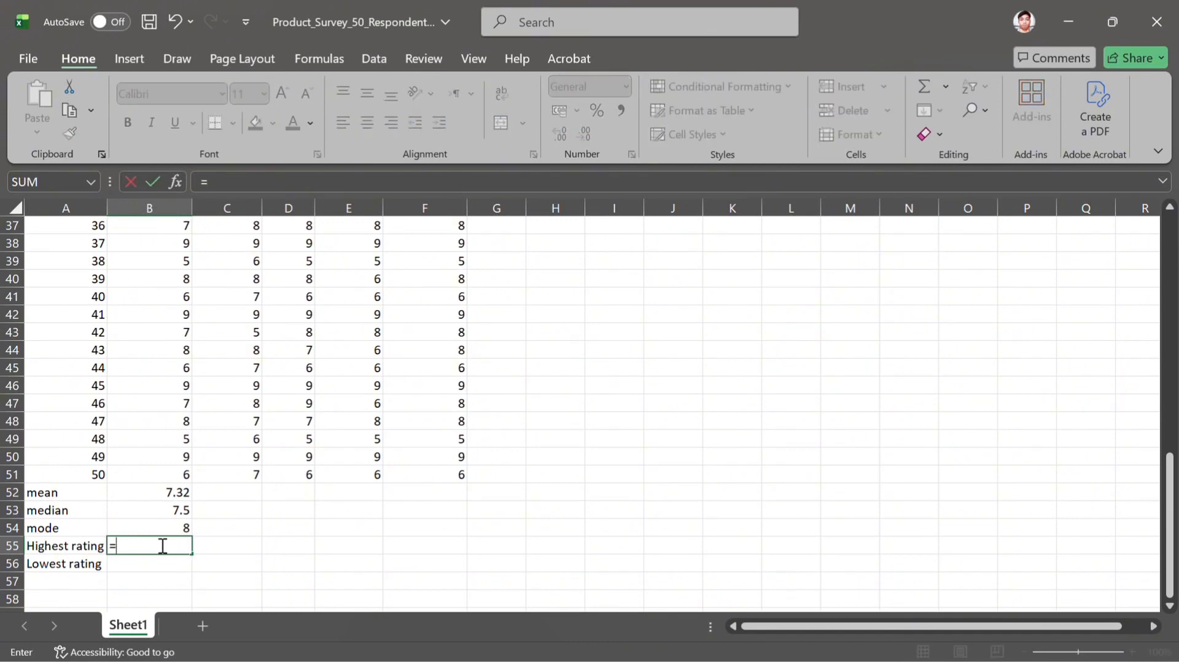
pyautogui.write('max')
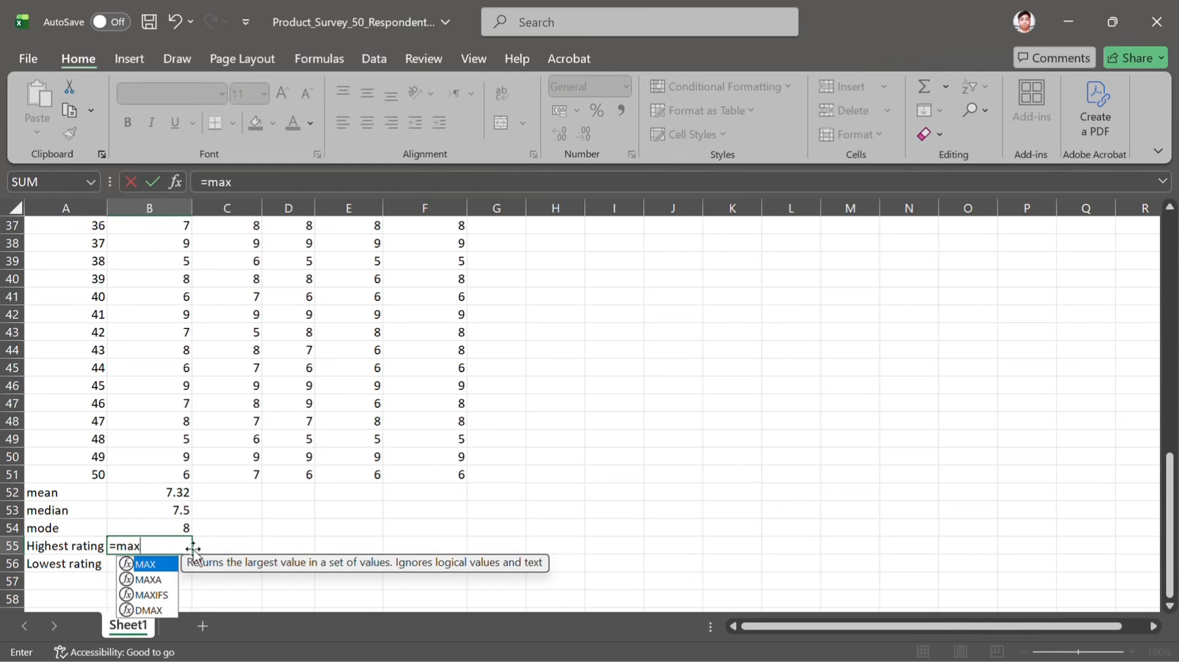
pyautogui.doubleClick(153, 564)
pyautogui.scroll(12, 172, 355)
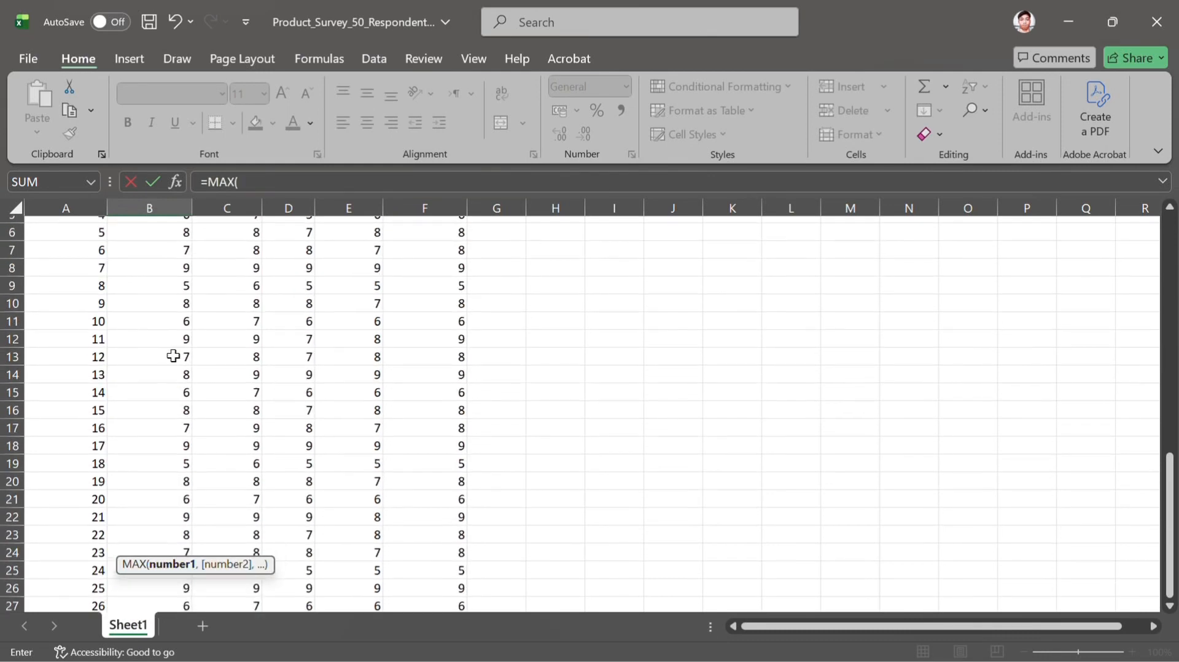
pyautogui.moveTo(153, 243); pyautogui.dragTo(164, 508)
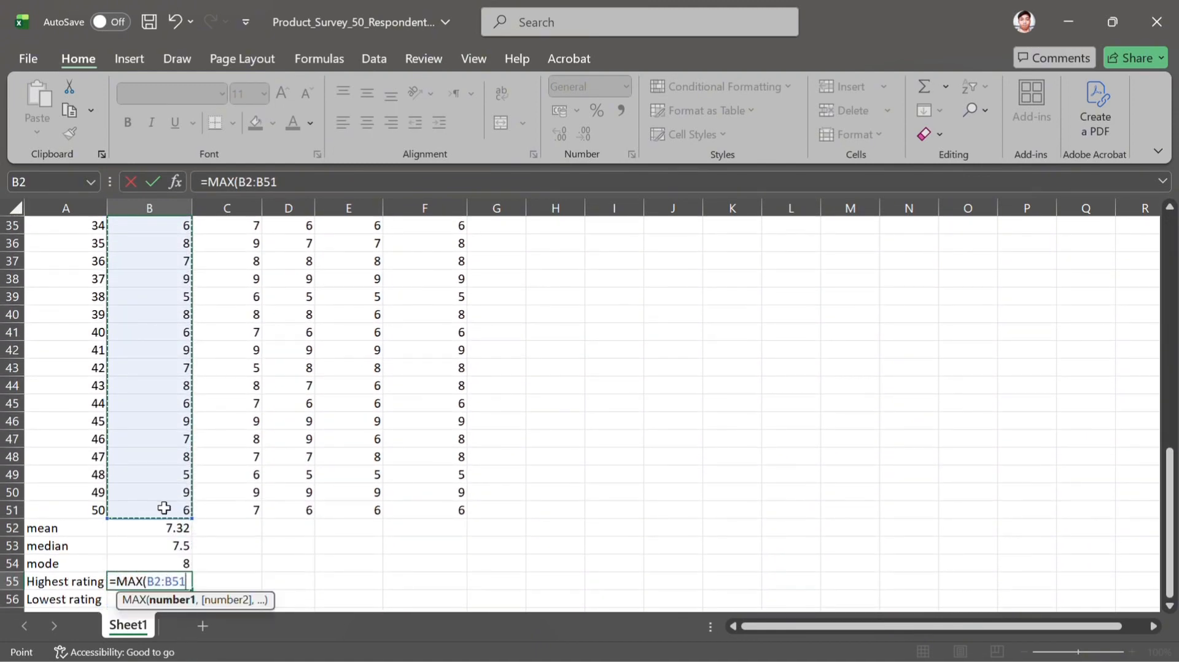
pyautogui.write(')')
pyautogui.press('Return')
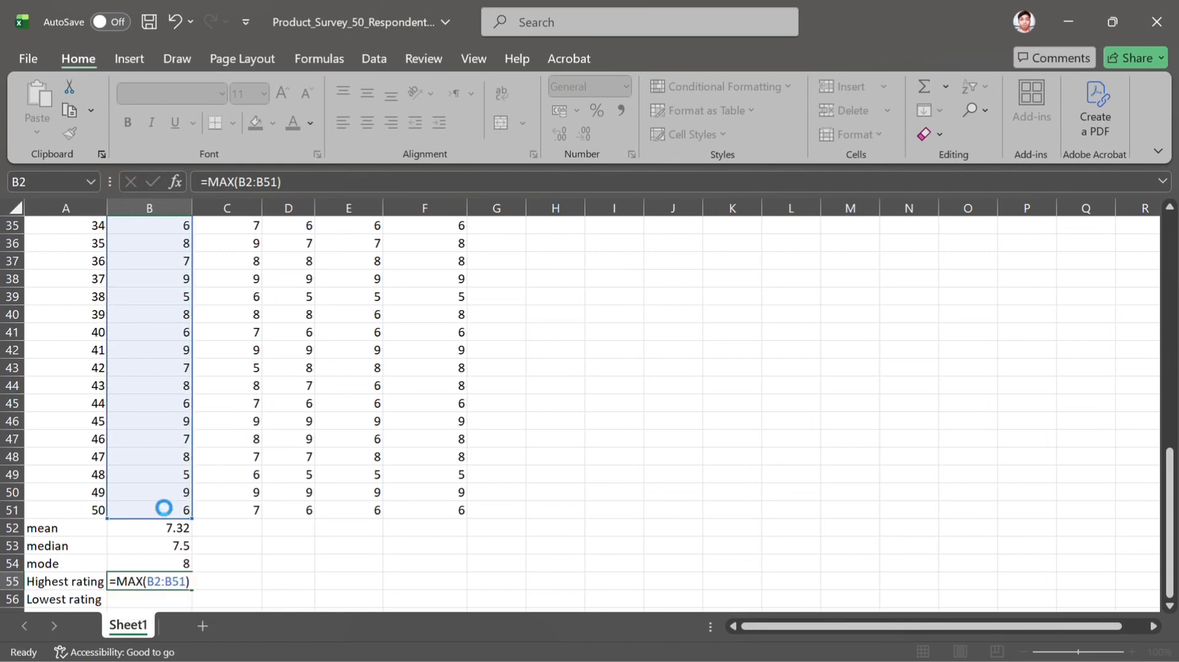
# Calculate the lowest Sound Quality rating in cell B56 with the formula =MIN(B2:B51)
pyautogui.scroll(-1, 164, 507)
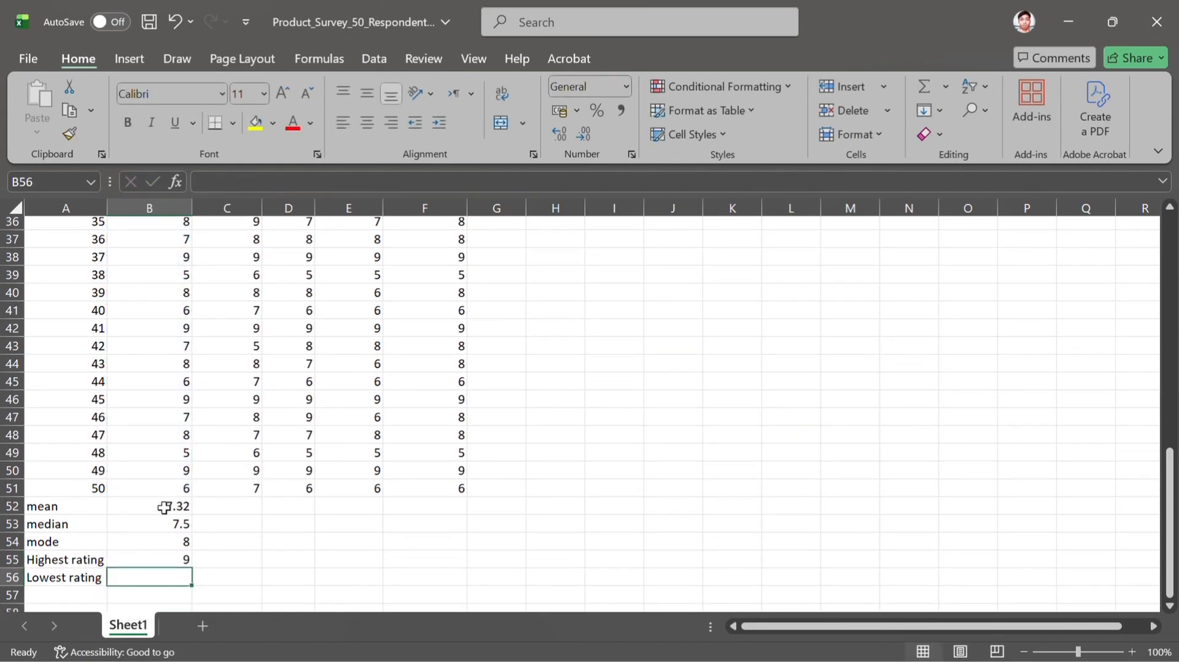
pyautogui.scroll(12, 164, 508)
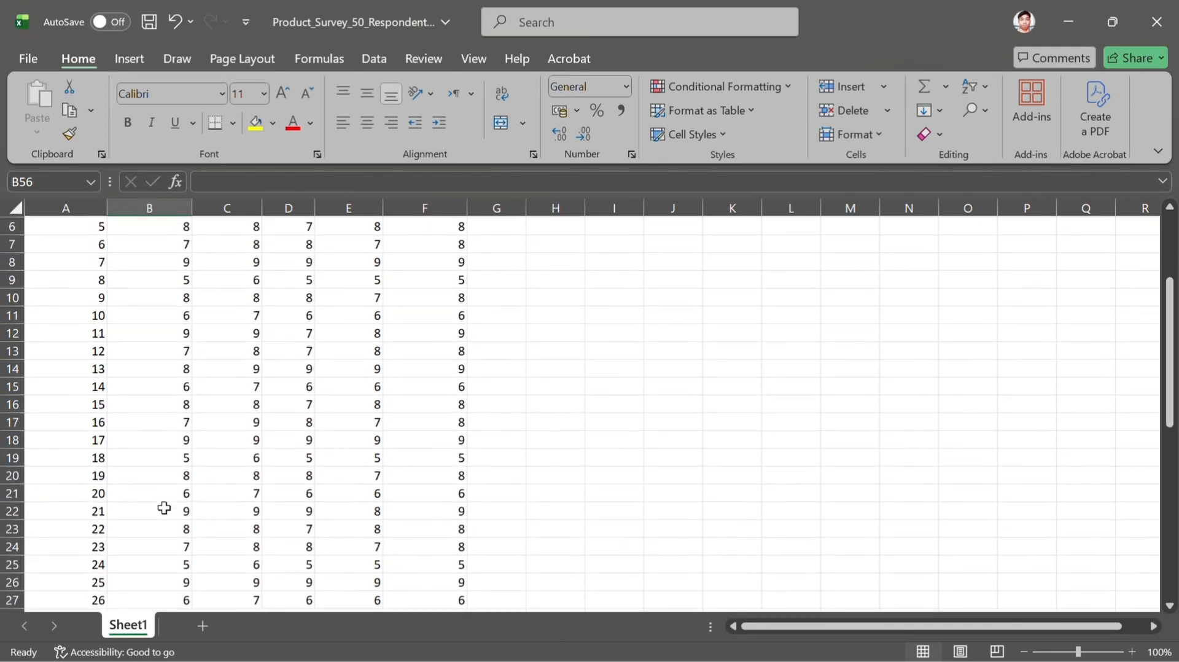
pyautogui.scroll(-20, 165, 508)
pyautogui.scroll(9, 164, 507)
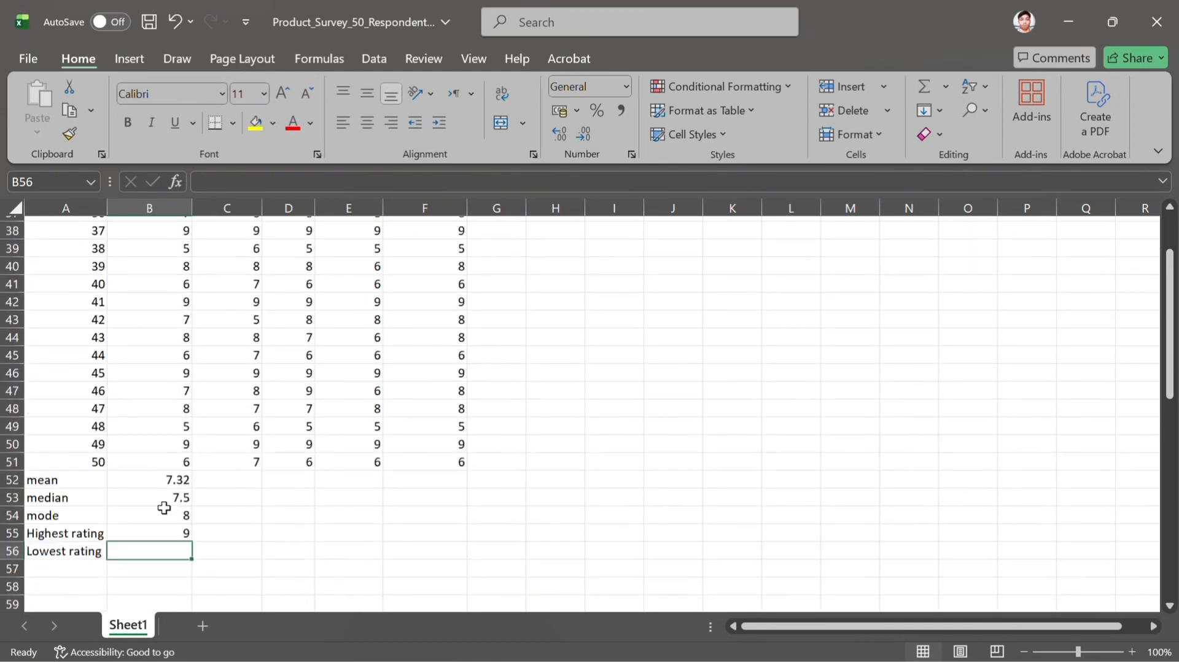
pyautogui.scroll(-2, 164, 508)
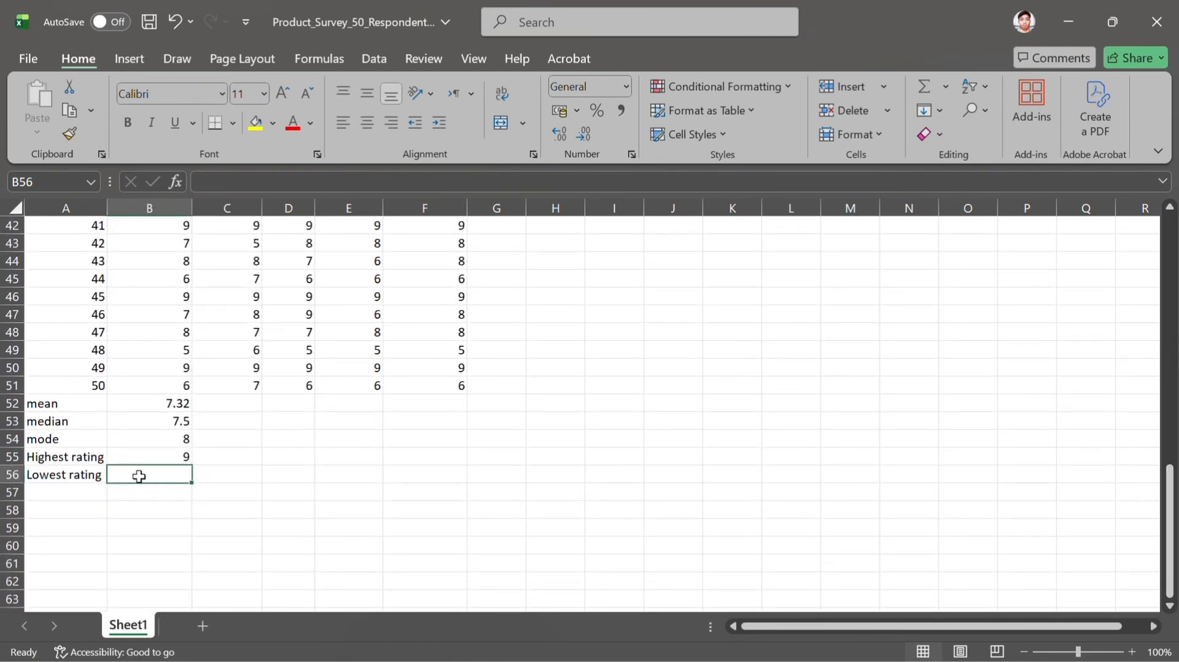
pyautogui.write('=min')
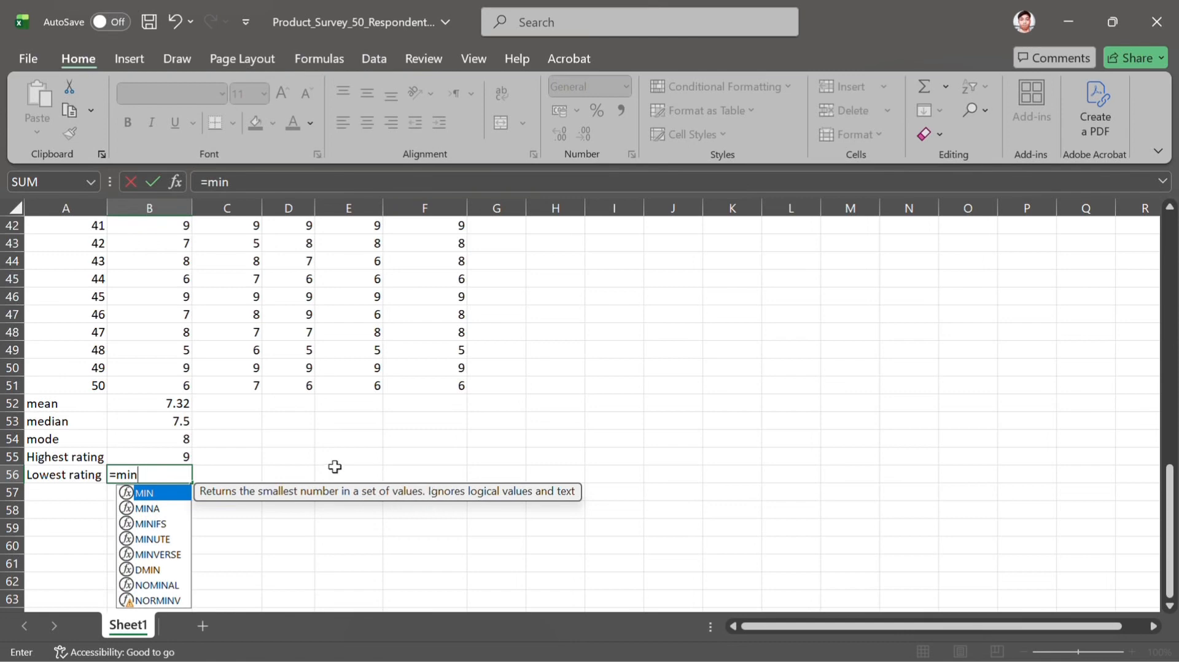
pyautogui.doubleClick(180, 497)
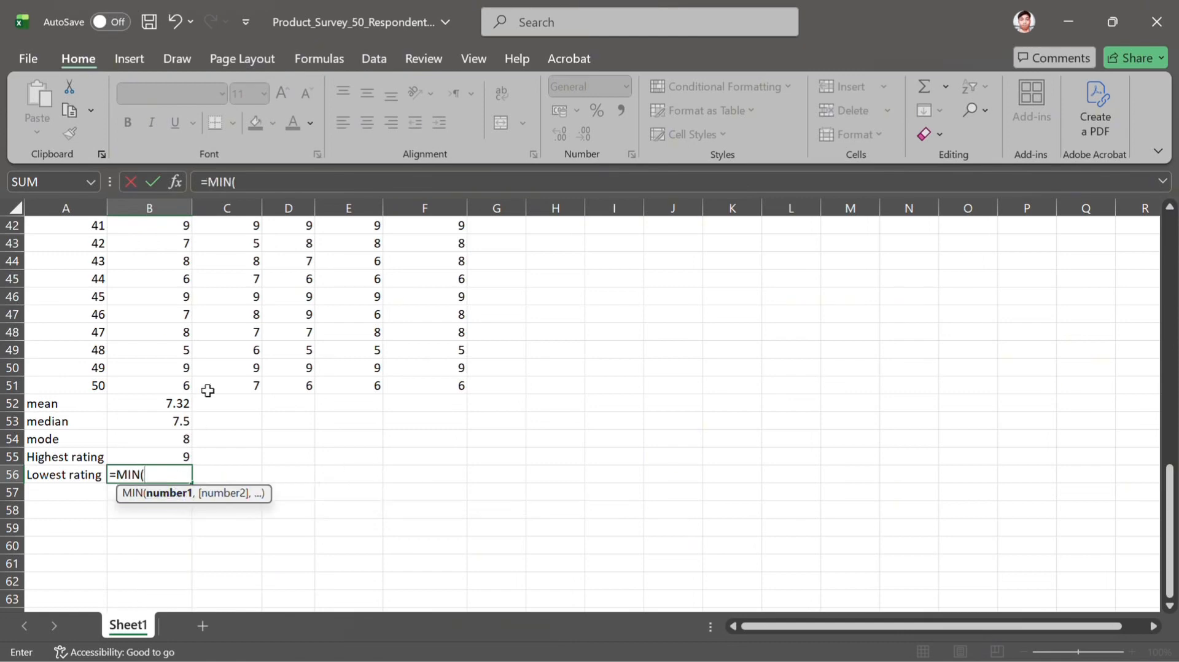
pyautogui.scroll(14, 208, 391)
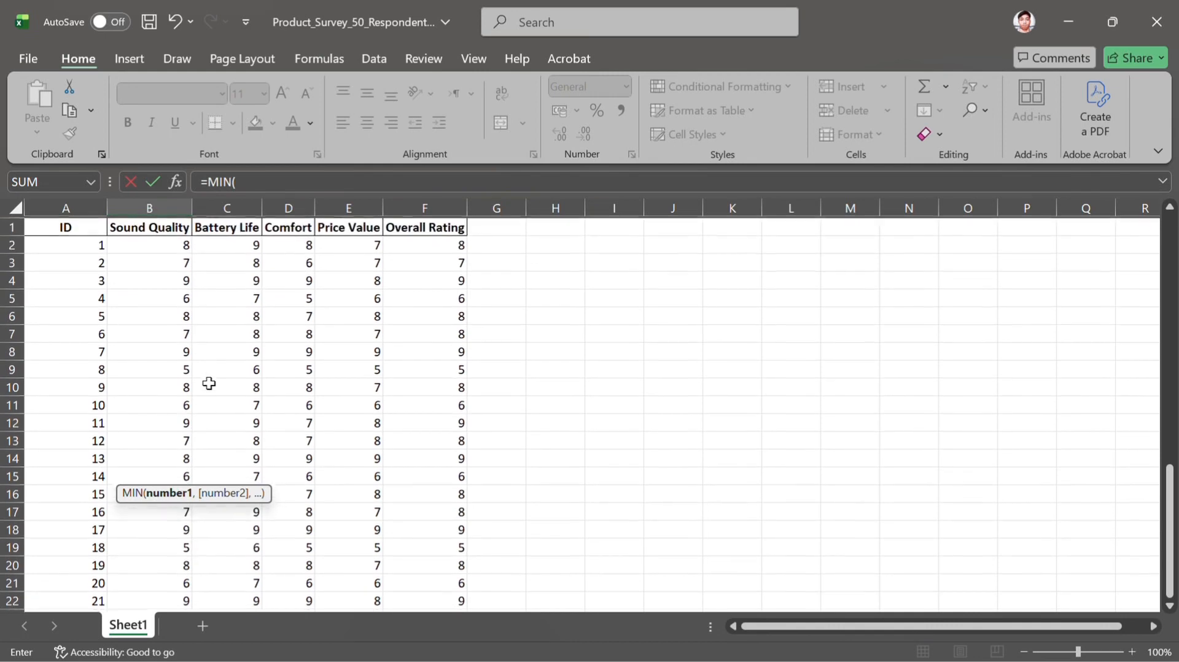
pyautogui.moveTo(149, 243); pyautogui.dragTo(158, 493)
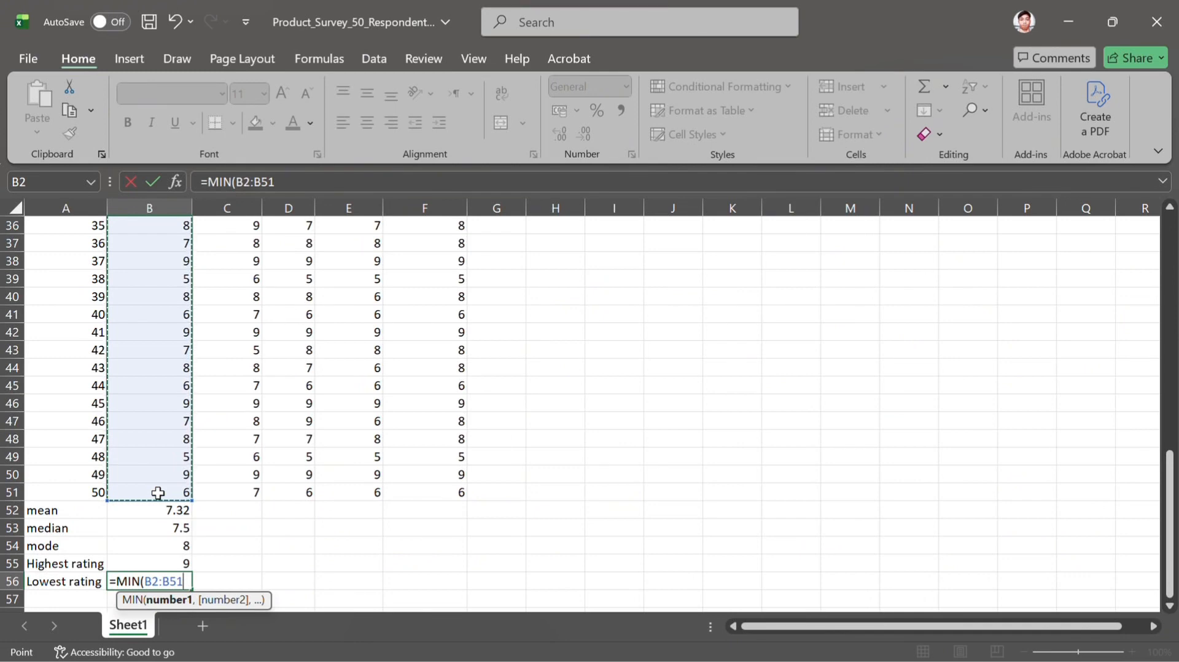
pyautogui.write(')')
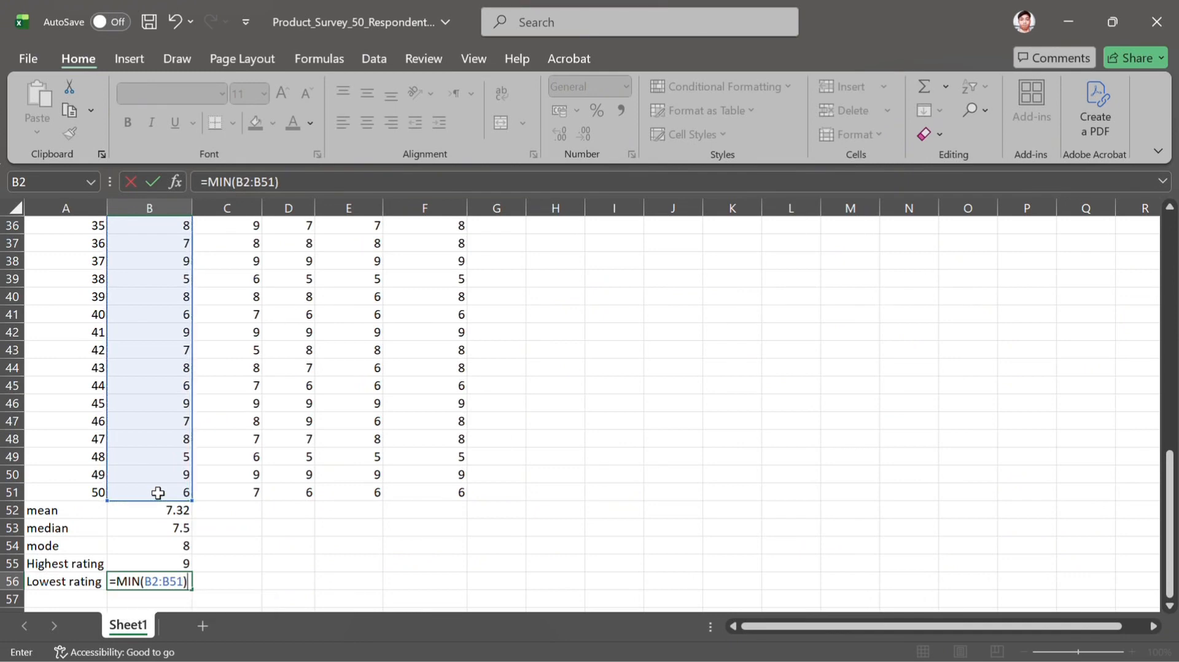
pyautogui.press('Return')
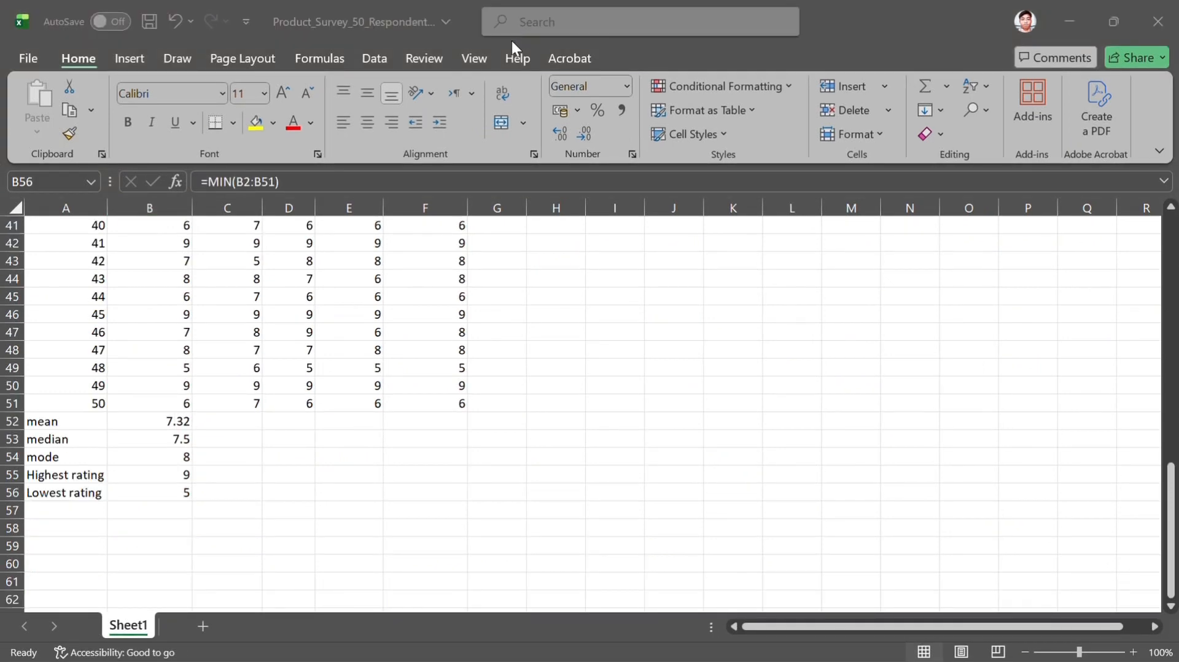
# Copy the five Sound Quality statistics formulas in B52:B56 across to column F, covering Battery Life, Comfort, Price Value and Overall Rating
pyautogui.scroll(13, 406, 335)
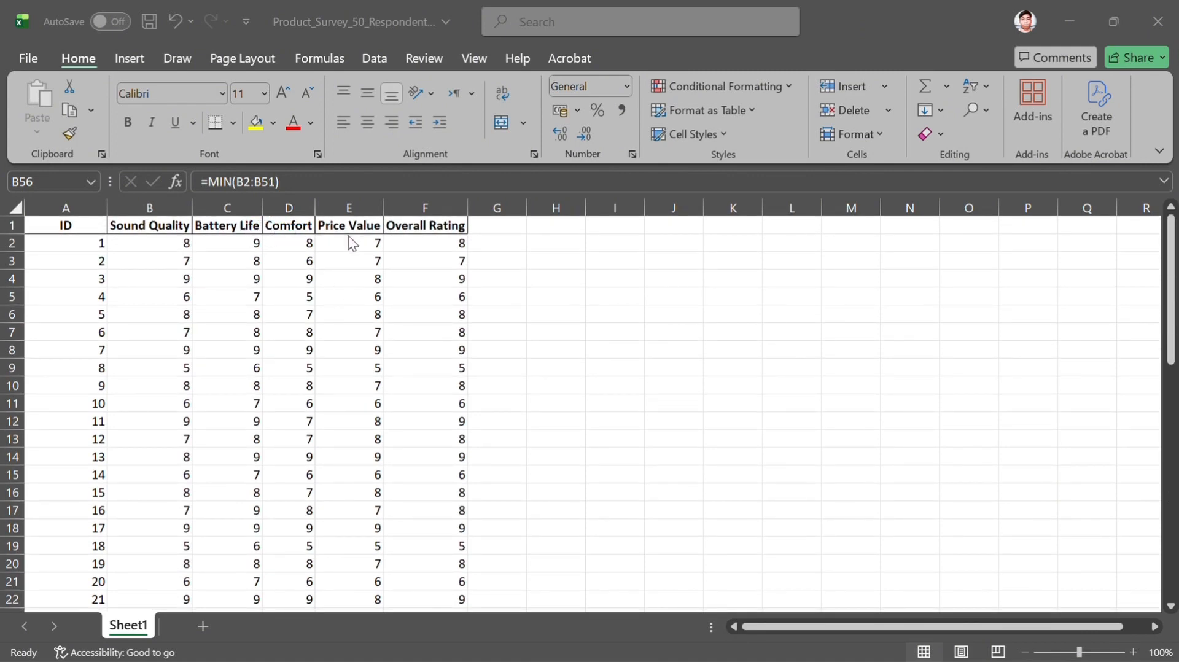
pyautogui.scroll(-13, 473, 298)
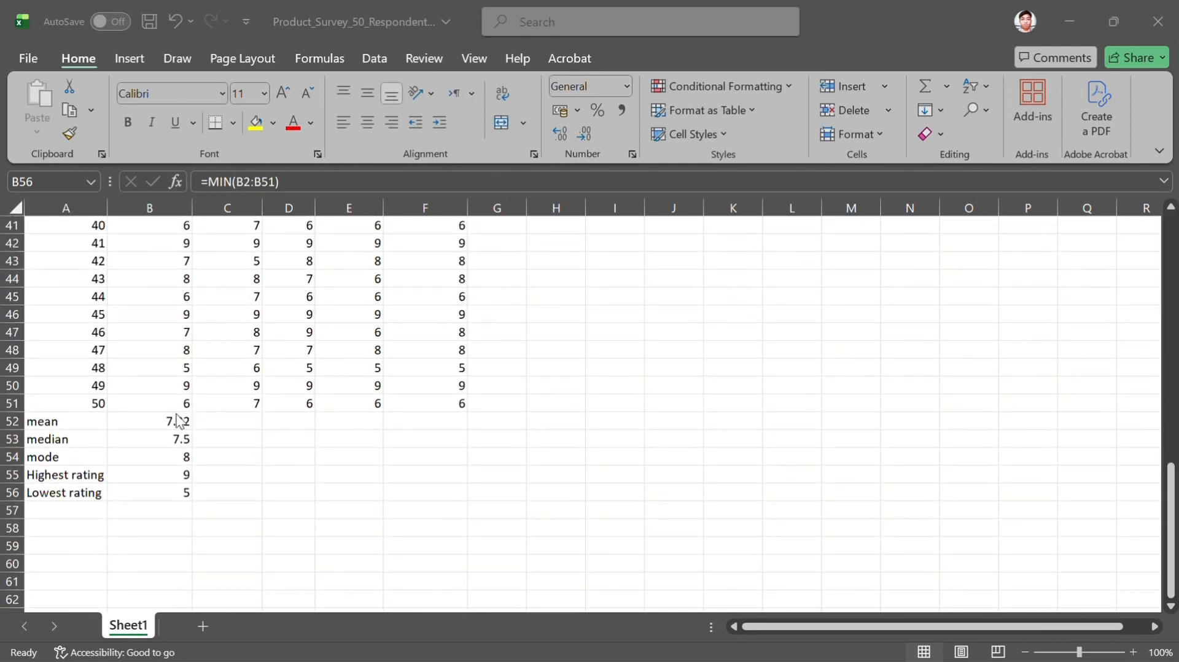
pyautogui.click(171, 422)
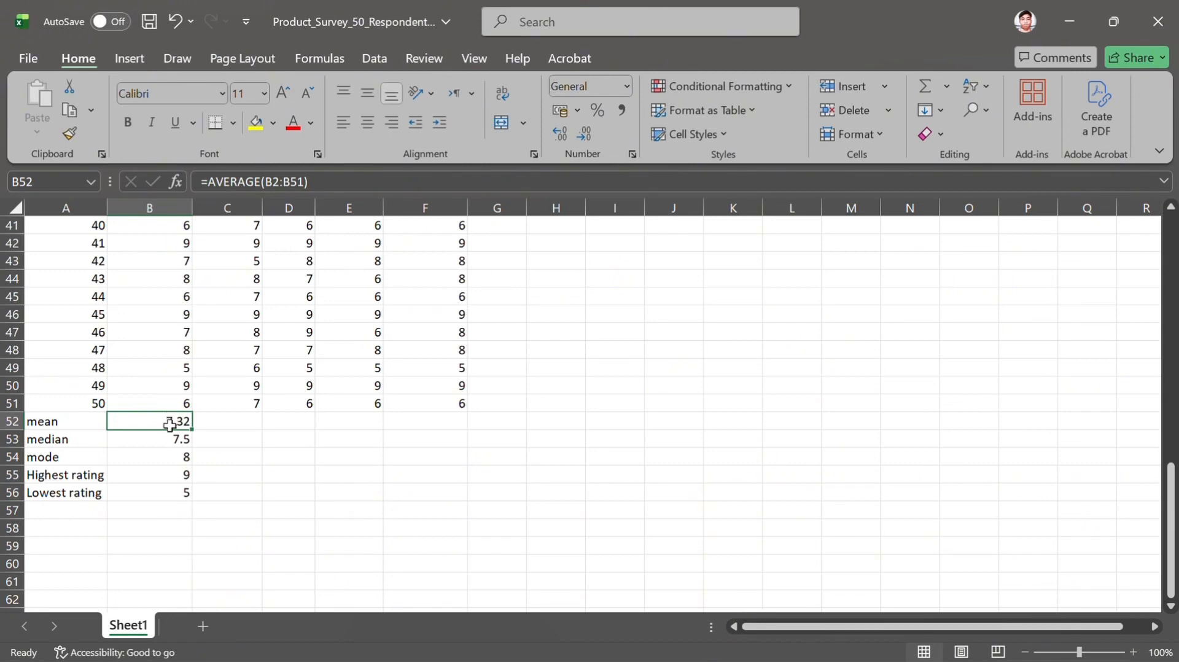
pyautogui.moveTo(171, 420); pyautogui.dragTo(170, 493)
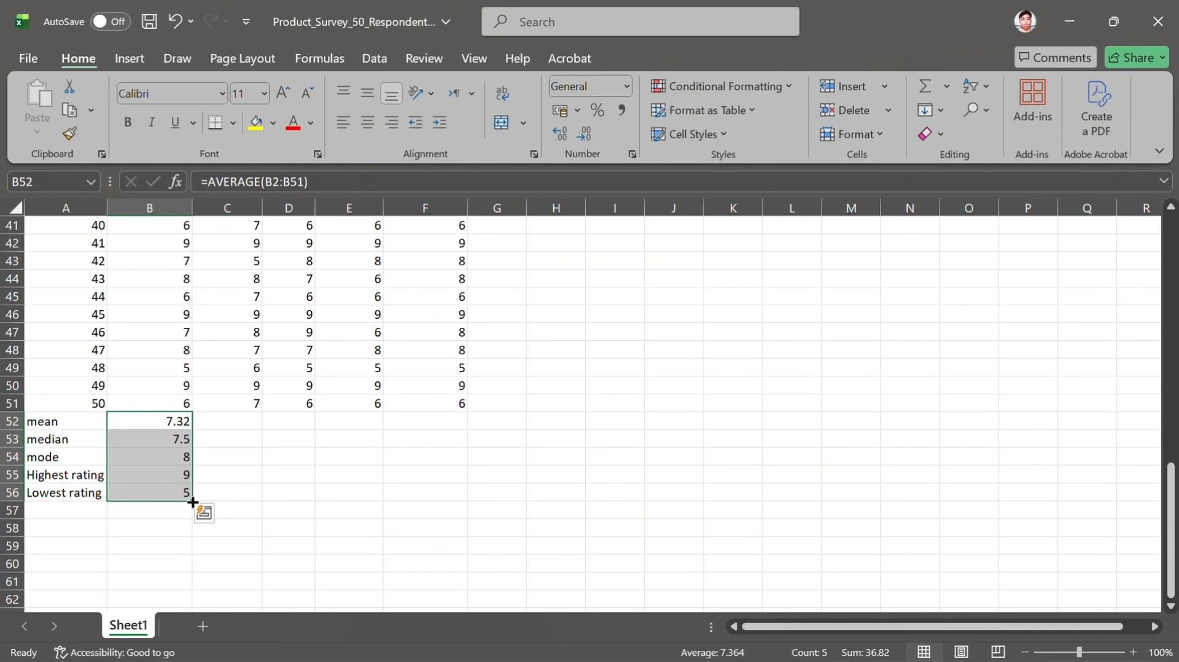
pyautogui.moveTo(192, 501); pyautogui.dragTo(456, 484)
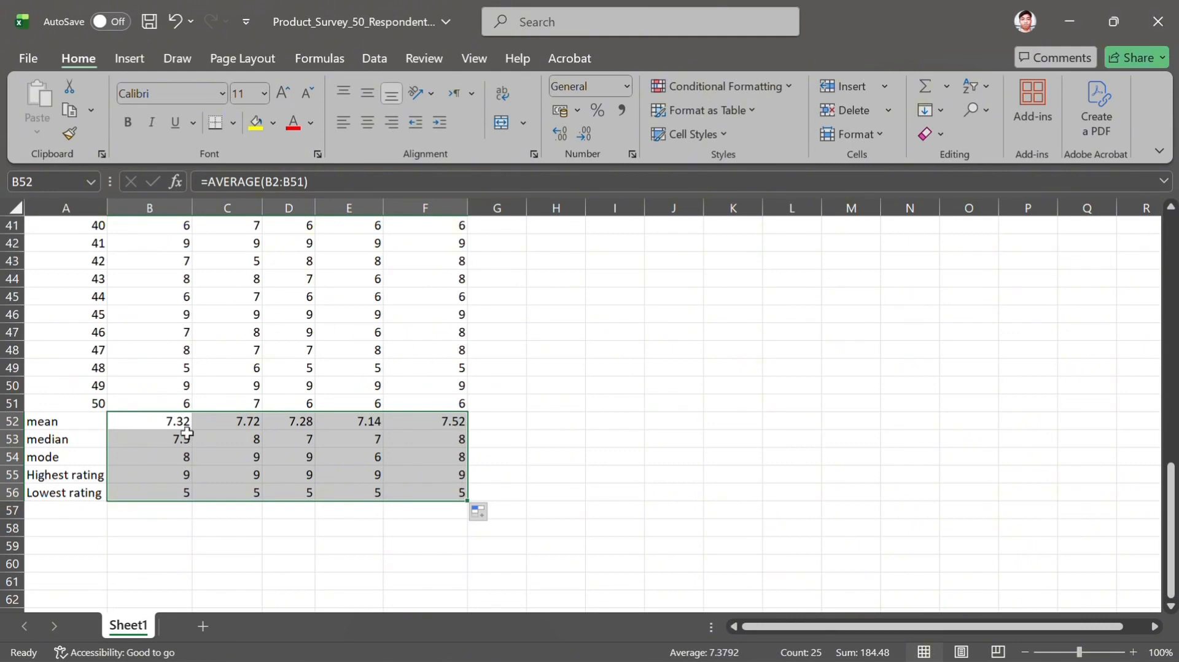
pyautogui.scroll(13, 380, 475)
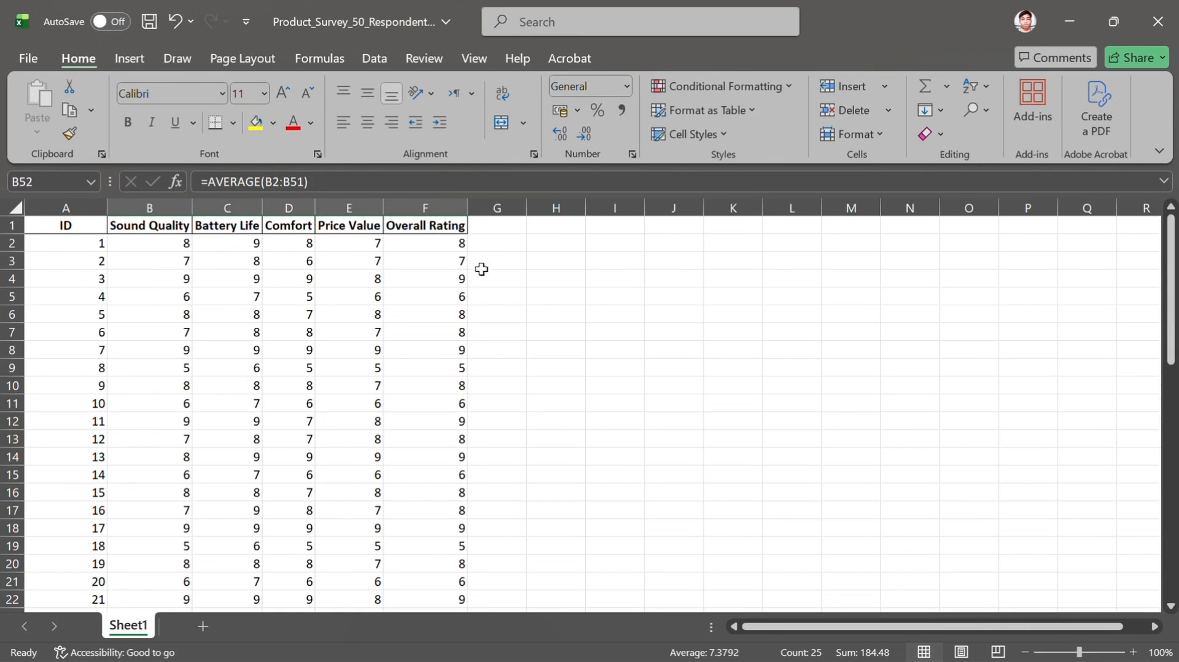
pyautogui.scroll(-12, 502, 387)
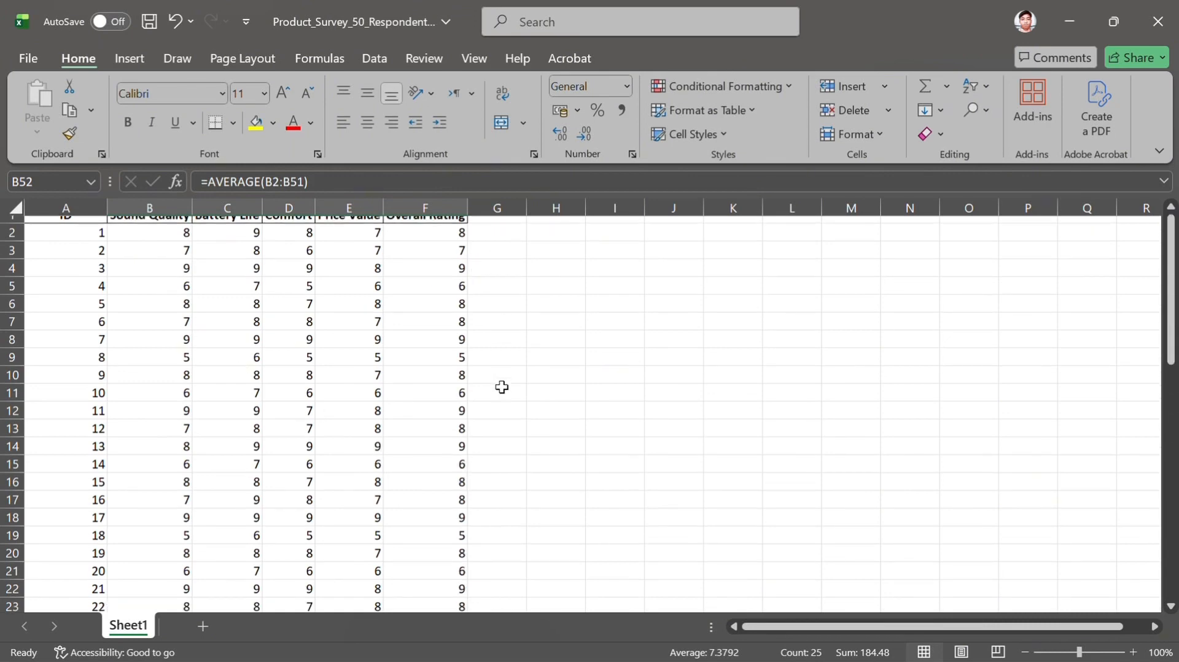